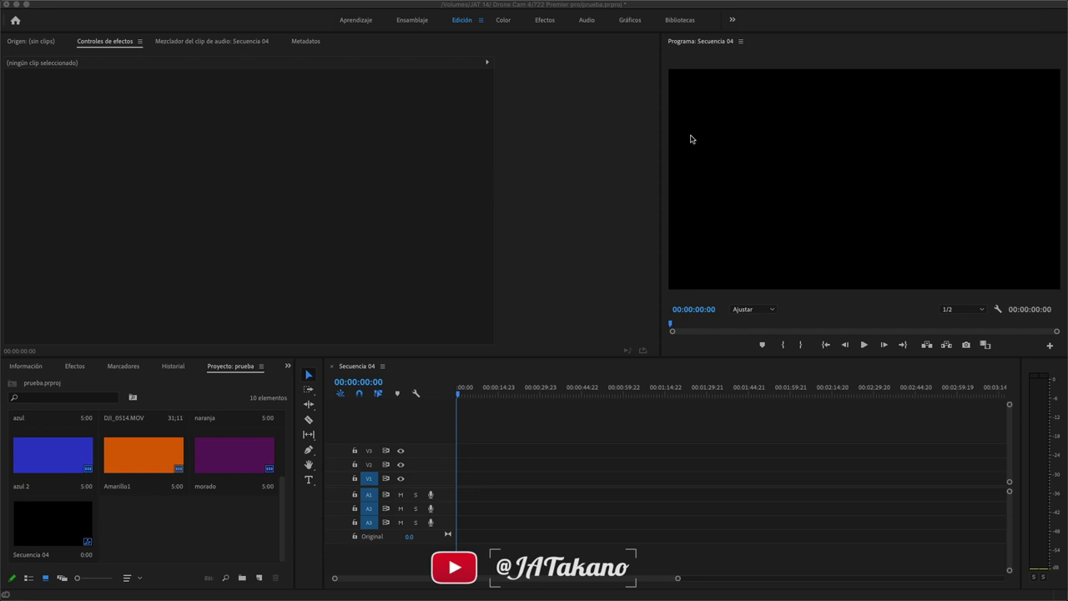
Step: Open the Ajustes de secuencia dialog for Secuencia 04
{"action": "left_click", "coordinate": [117, 515]}
{"action": "left_click", "coordinate": [57, 526]}
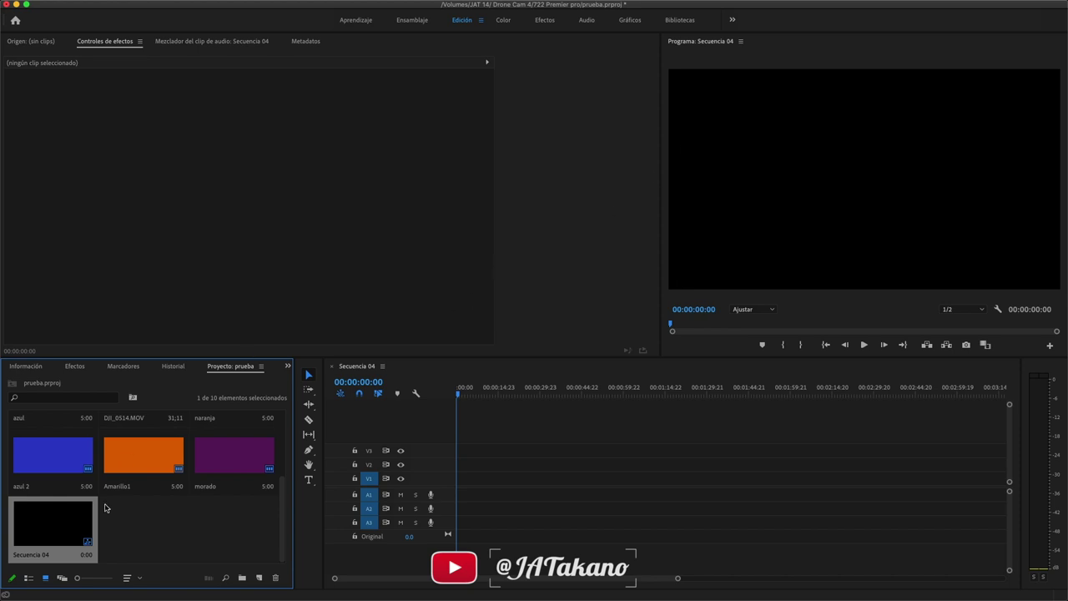
{"action": "right_click", "coordinate": [57, 528]}
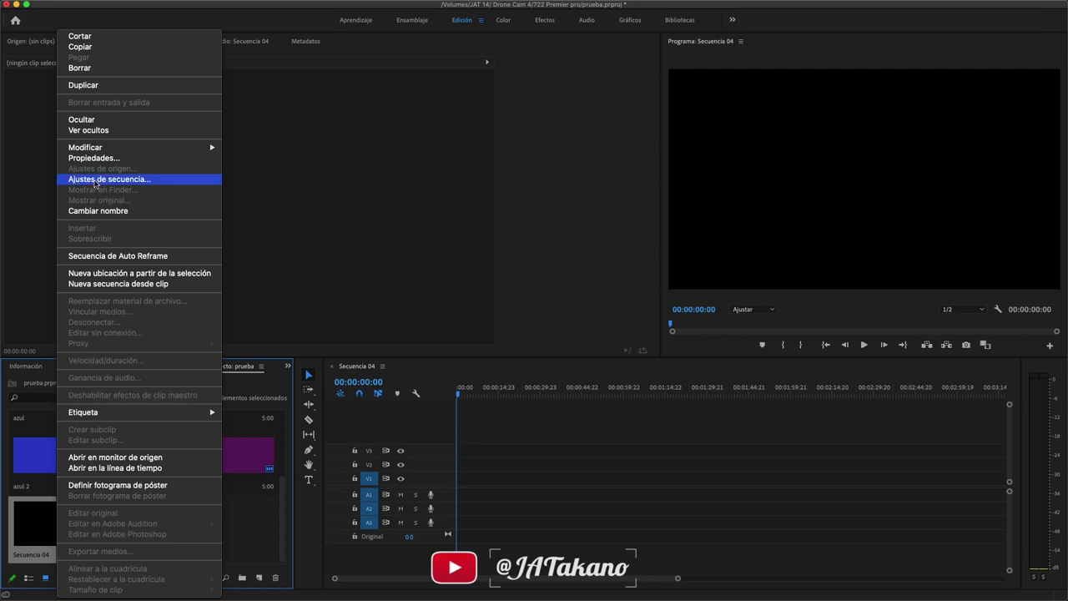
{"action": "left_click", "coordinate": [95, 179]}
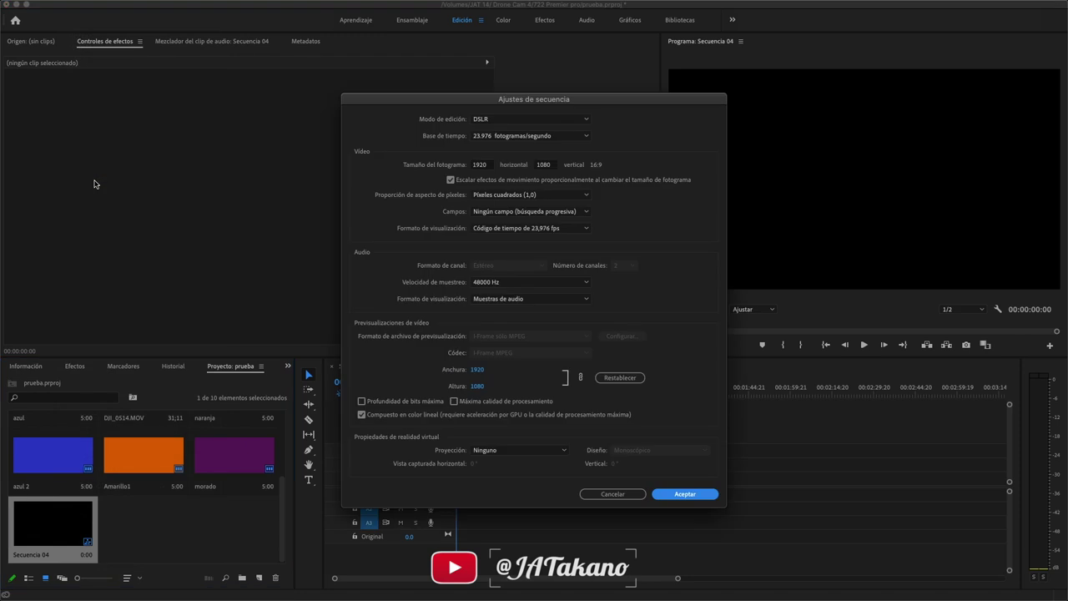
{"action": "left_click_drag", "start_coordinate": [488, 102], "coordinate": [346, 90]}
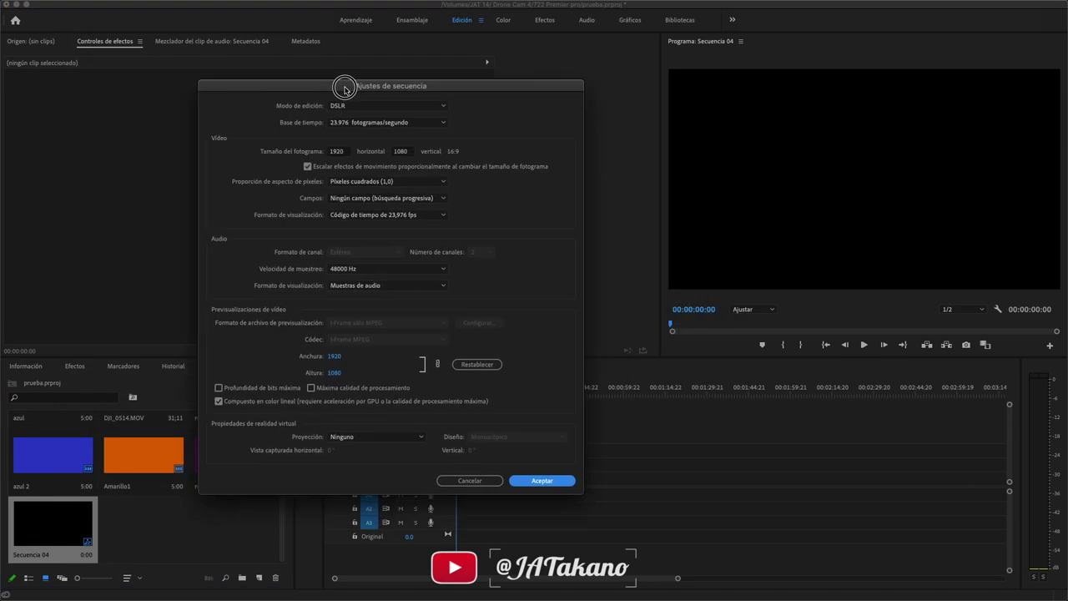
Step: Set the editing mode to Personalizar with a 24.00 fps timebase
{"action": "left_click", "coordinate": [356, 107]}
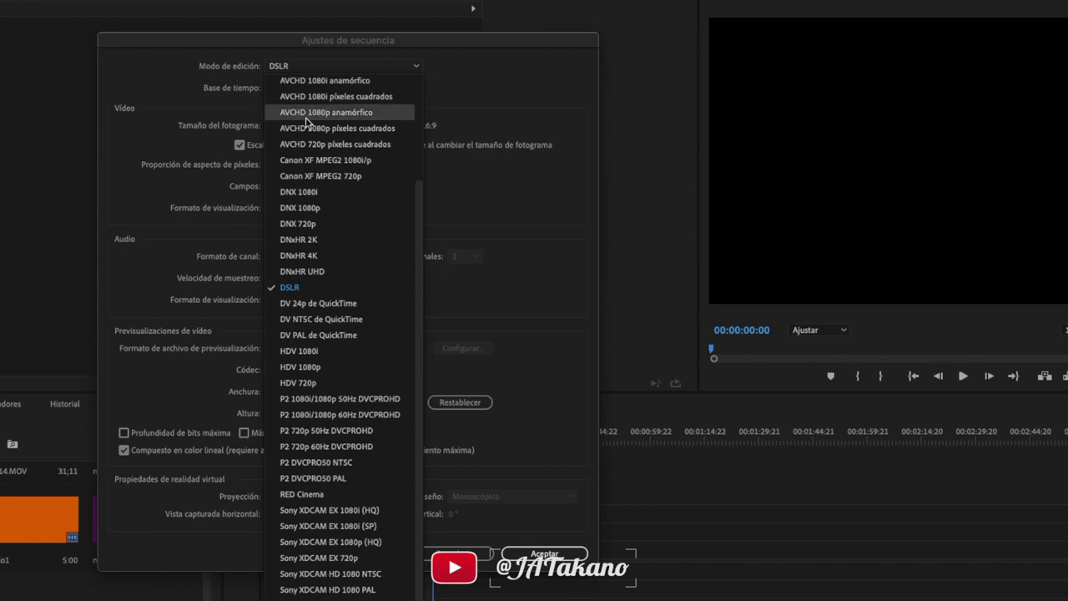
{"action": "scroll", "coordinate": [306, 123], "scroll_direction": "up", "scroll_amount": 3}
{"action": "left_click", "coordinate": [303, 81]}
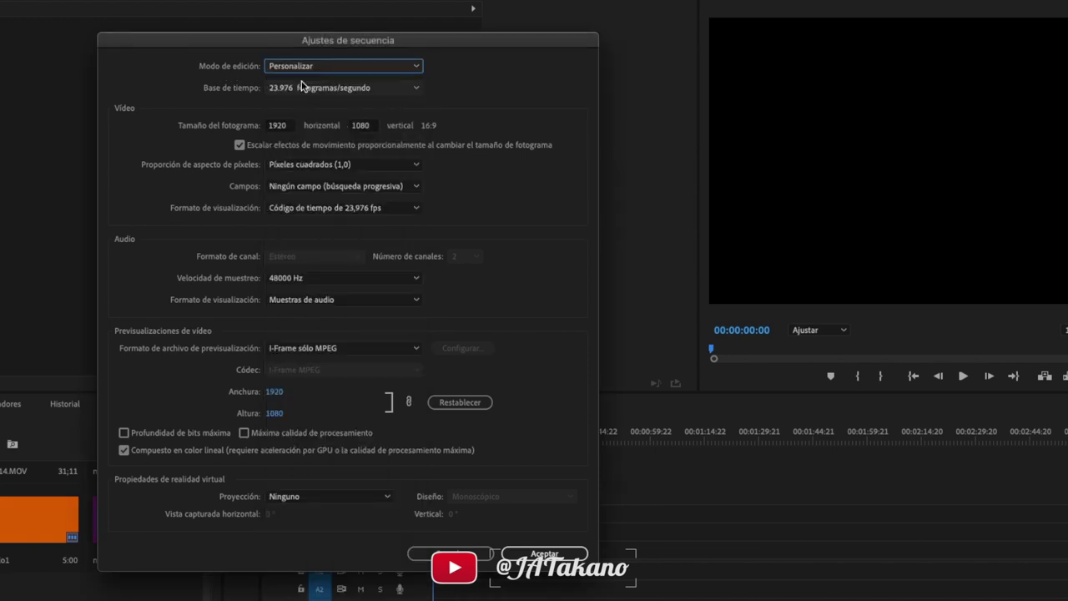
{"action": "left_click", "coordinate": [301, 88]}
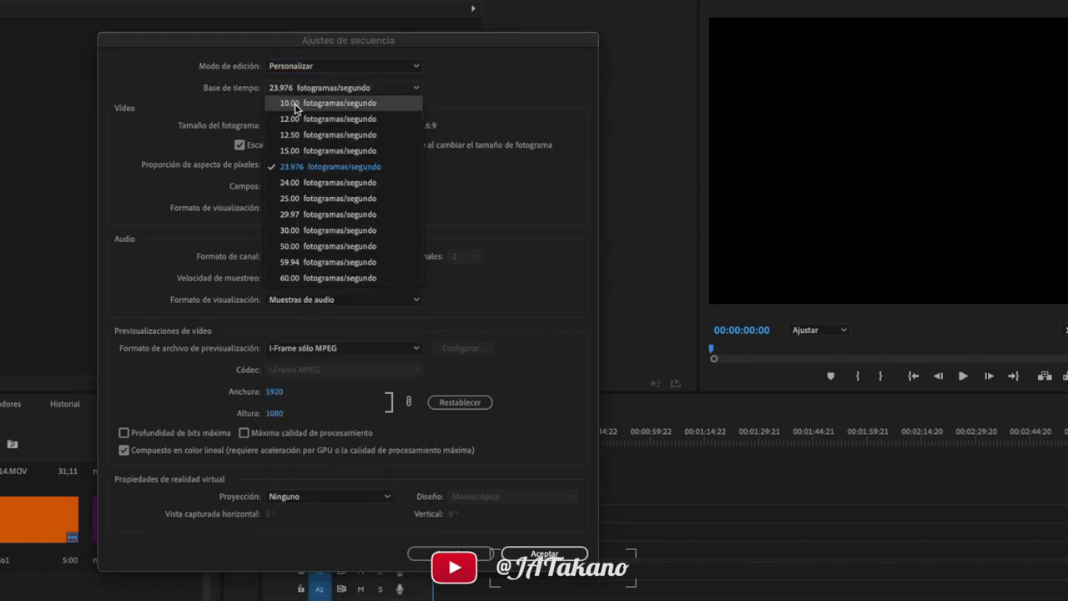
{"action": "left_click", "coordinate": [309, 187]}
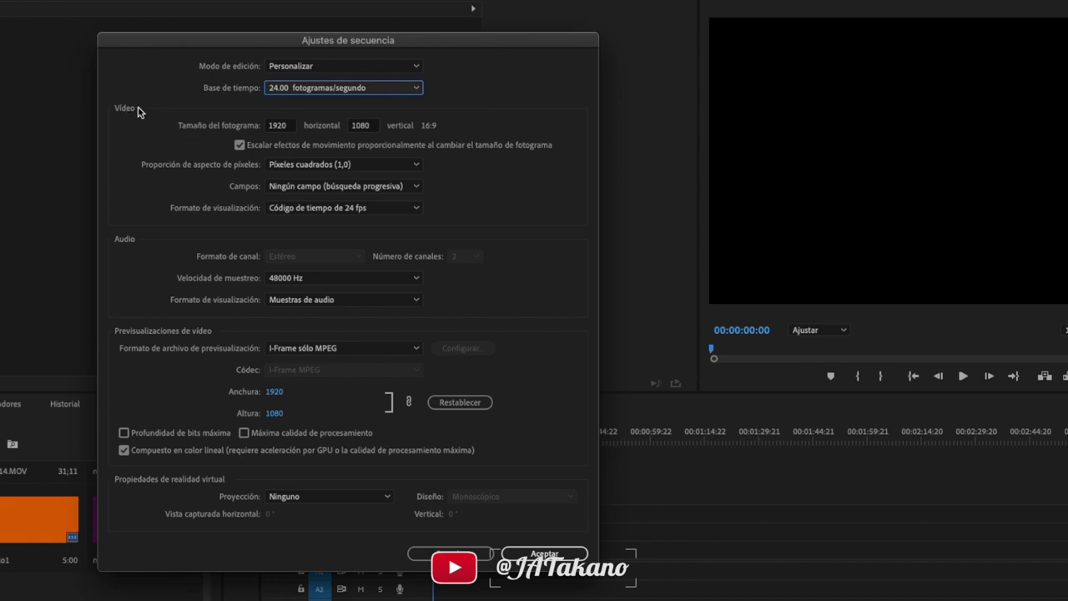
Step: Keep the frame width at 1920 and change the height from 1080 to 864
{"action": "left_click", "coordinate": [292, 127]}
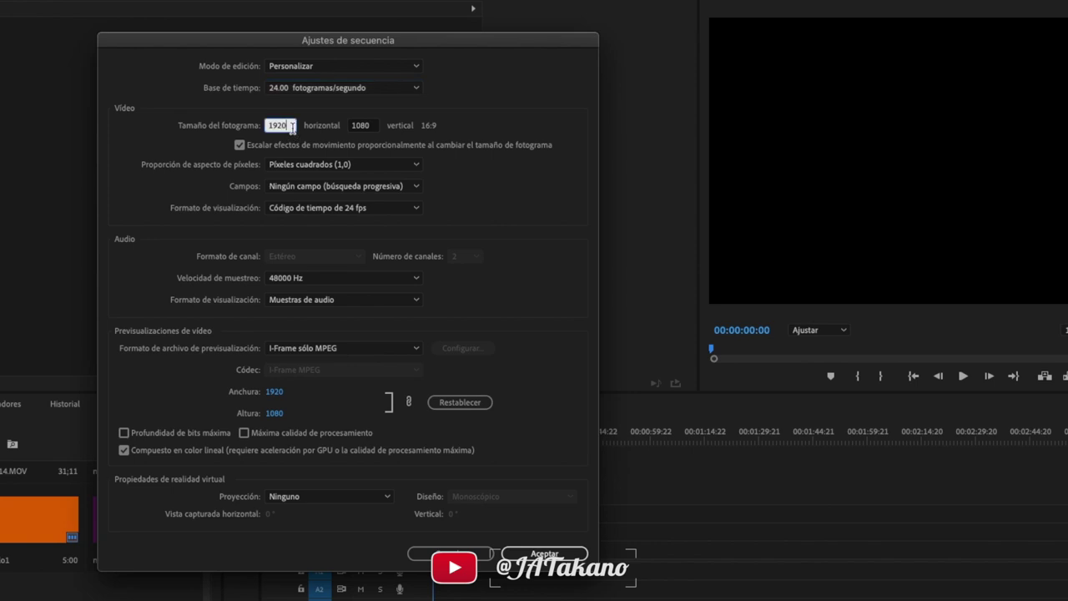
{"action": "left_click_drag", "start_coordinate": [292, 126], "coordinate": [258, 125]}
{"action": "left_click", "coordinate": [292, 127]}
{"action": "left_click", "coordinate": [375, 126]}
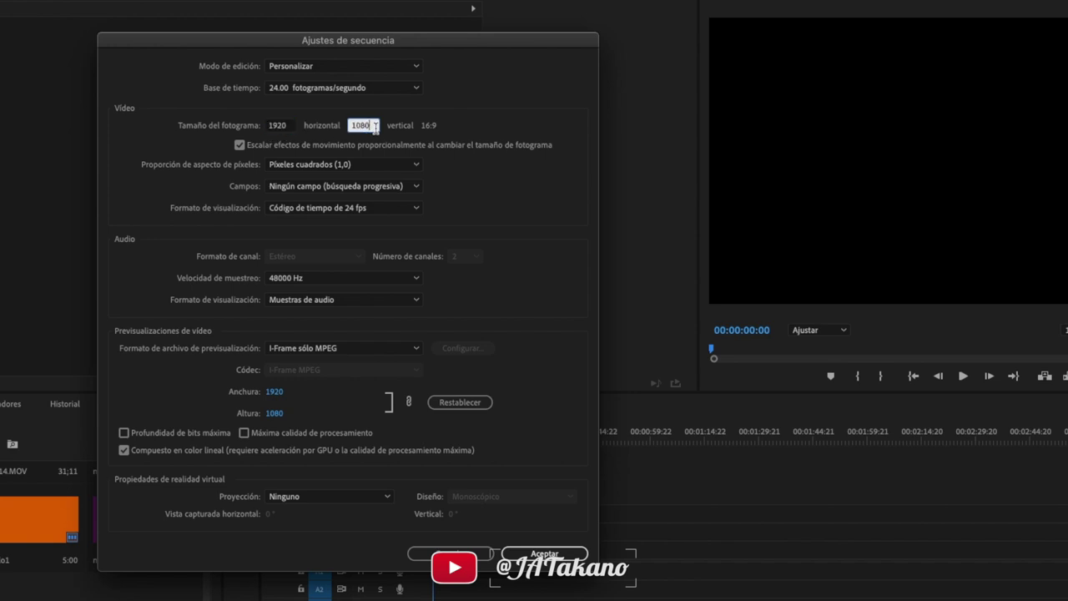
{"action": "left_click_drag", "start_coordinate": [375, 127], "coordinate": [340, 127]}
{"action": "type", "text": "864"}
{"action": "left_click", "coordinate": [472, 129]}
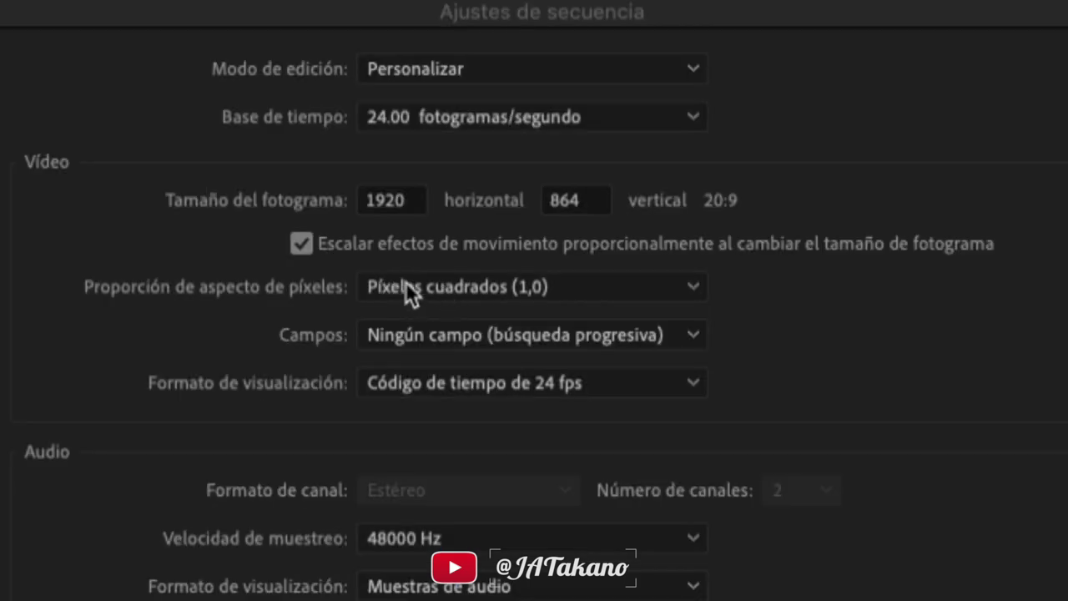
Step: Keep square pixels and 24 fps timecode display, then accept the sequence settings
{"action": "left_click", "coordinate": [449, 284]}
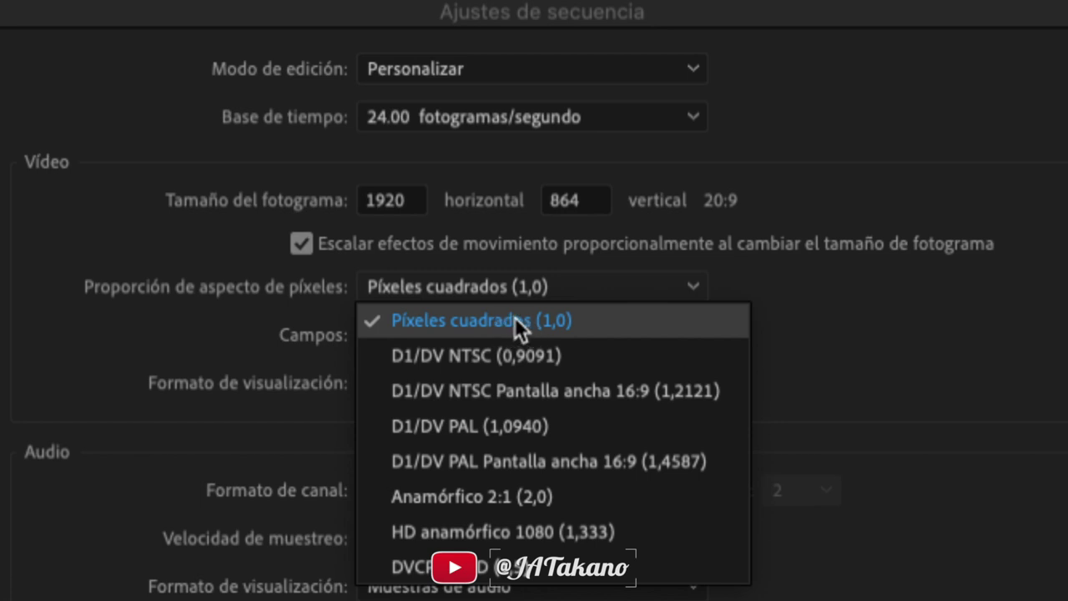
{"action": "left_click", "coordinate": [585, 322]}
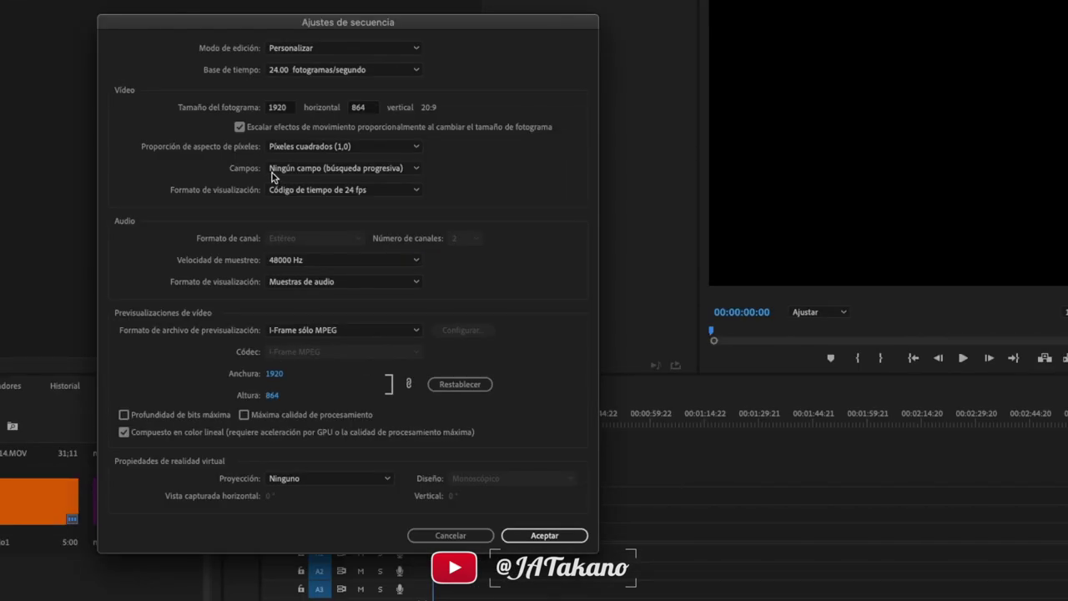
{"action": "left_click", "coordinate": [374, 191]}
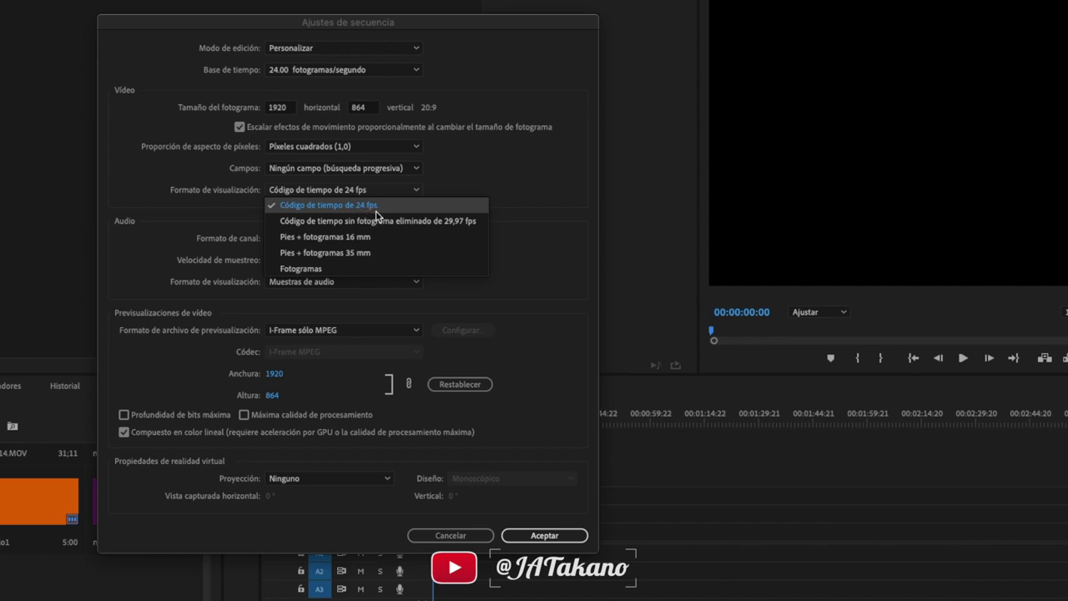
{"action": "left_click", "coordinate": [488, 179]}
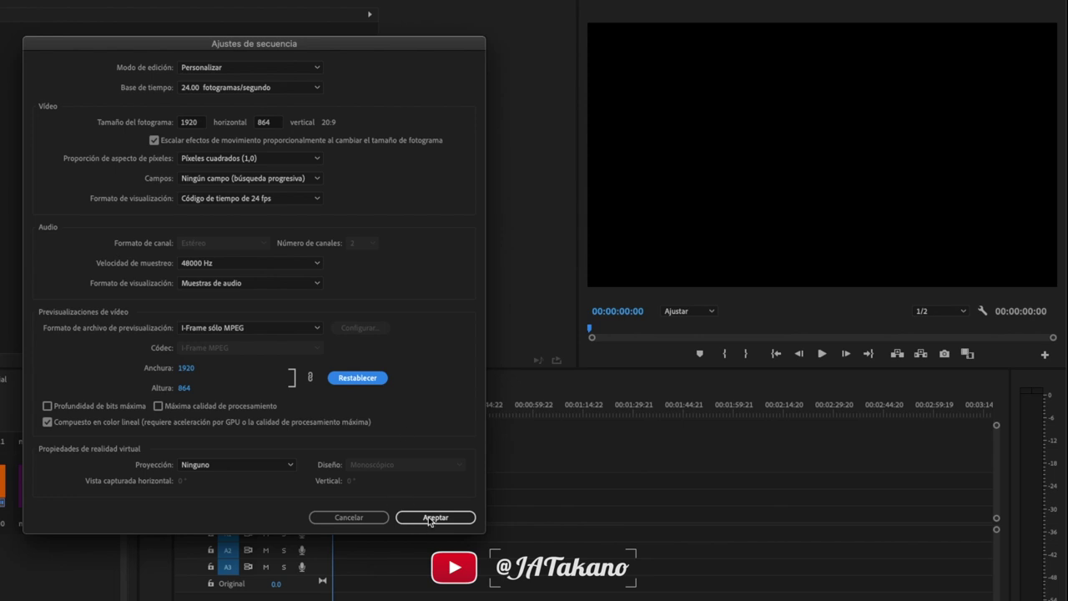
{"action": "left_click", "coordinate": [430, 518]}
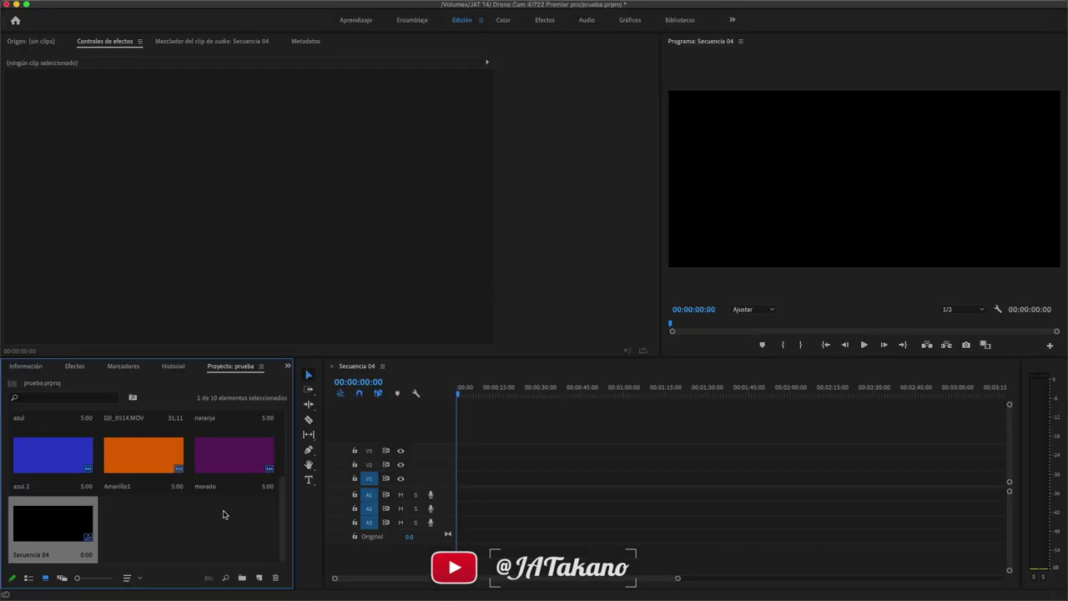
Step: Place DJI_0638.MOV on track V1, keeping the existing sequence settings at the mismatch warning
{"action": "left_click_drag", "start_coordinate": [282, 501], "coordinate": [284, 426]}
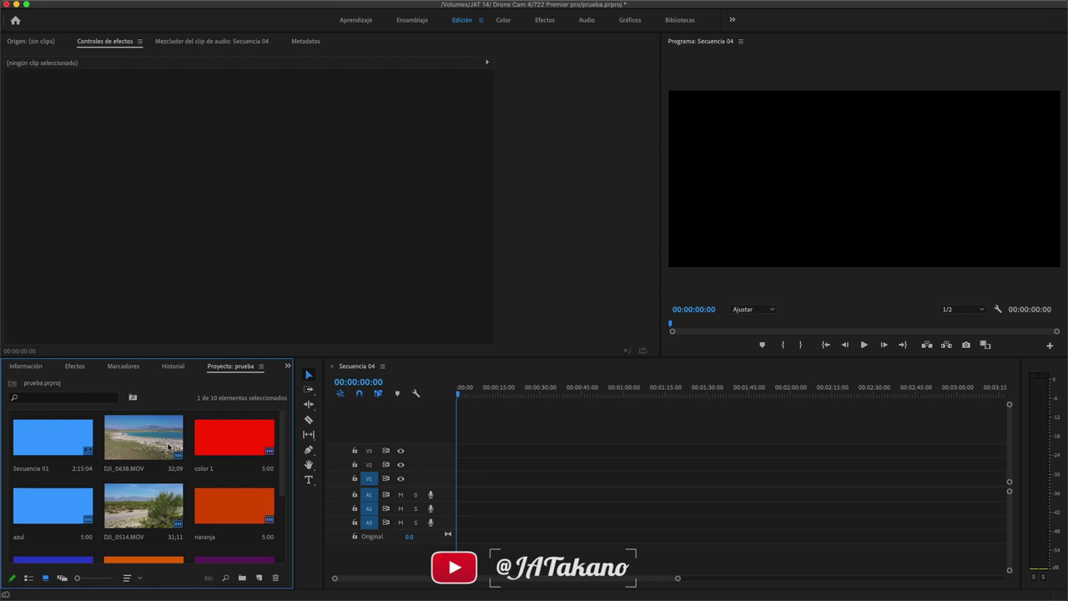
{"action": "left_click", "coordinate": [132, 444]}
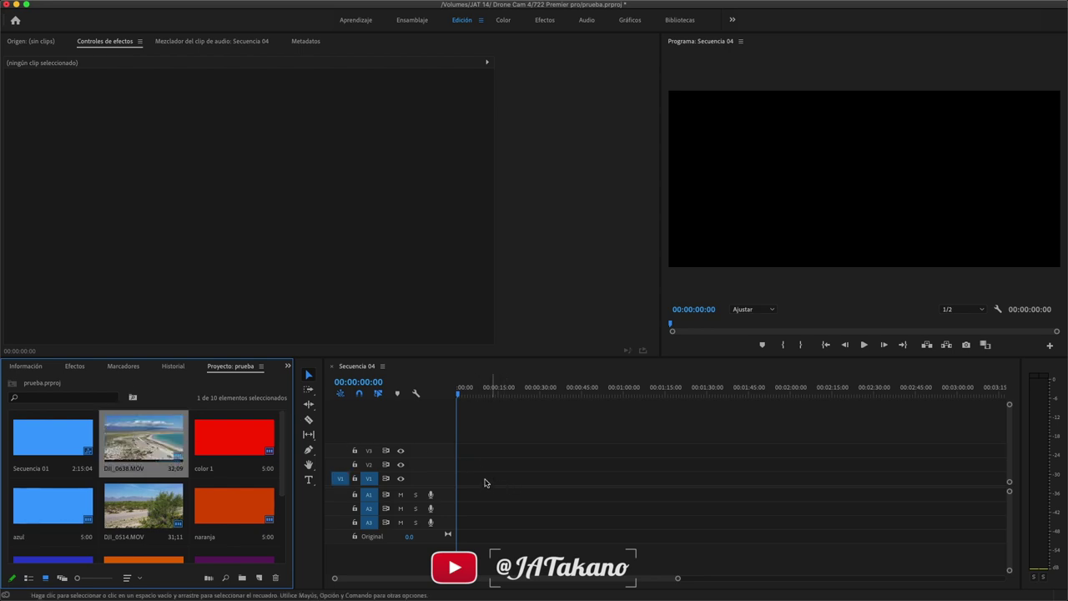
{"action": "left_click", "coordinate": [141, 435]}
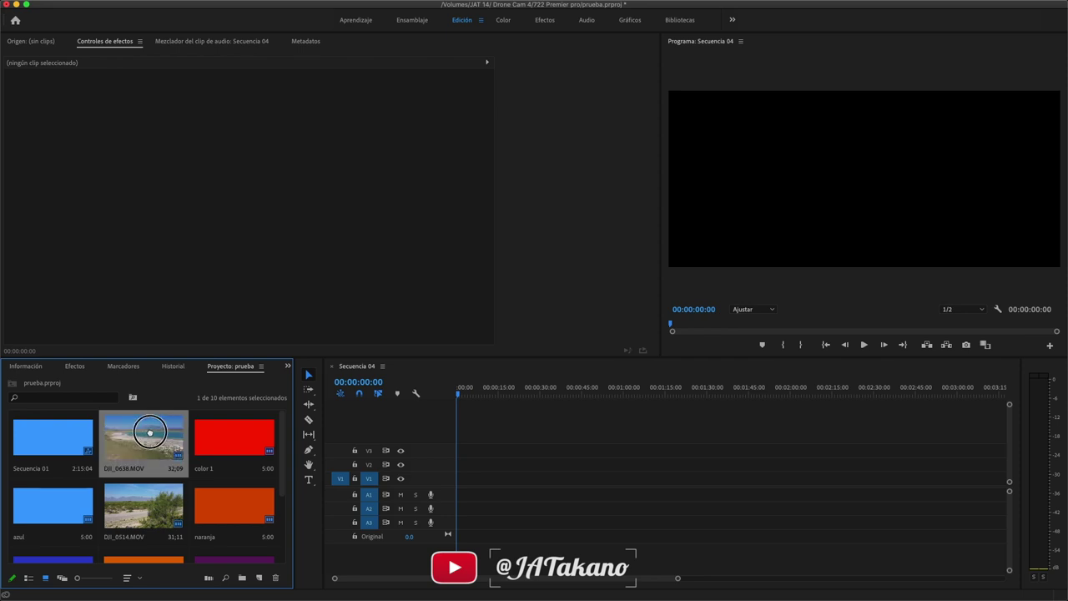
{"action": "left_click_drag", "start_coordinate": [384, 399], "coordinate": [527, 481]}
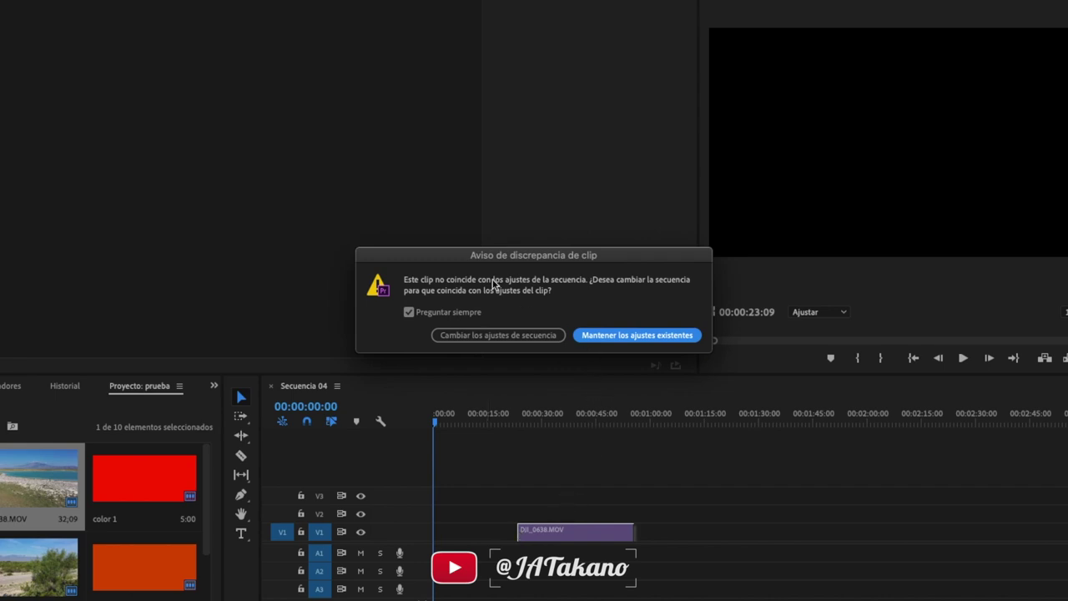
{"action": "left_click_drag", "start_coordinate": [484, 254], "coordinate": [333, 216]}
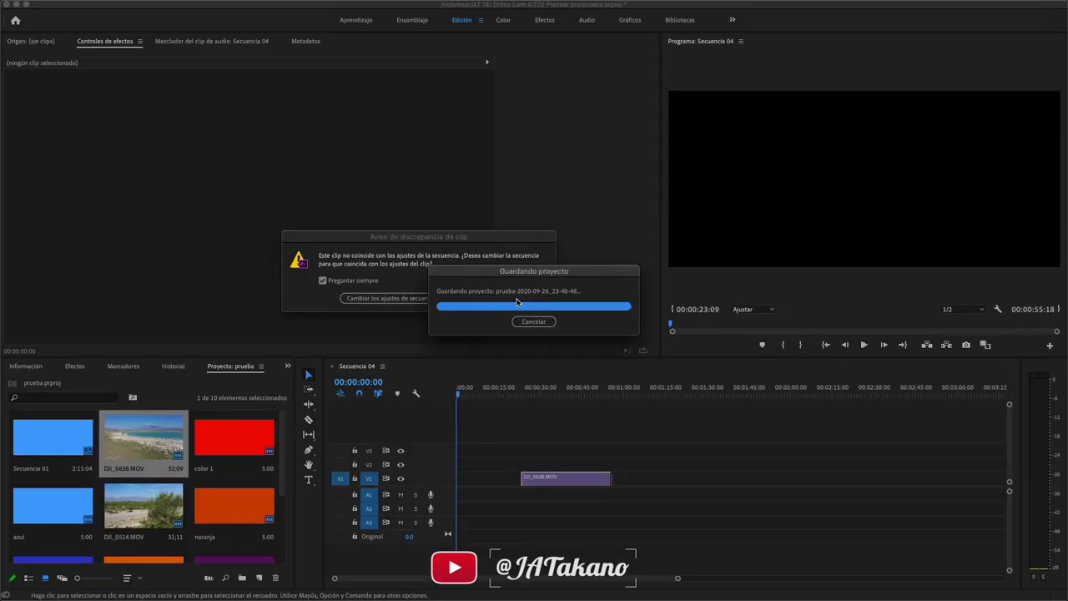
{"action": "left_click", "coordinate": [517, 301]}
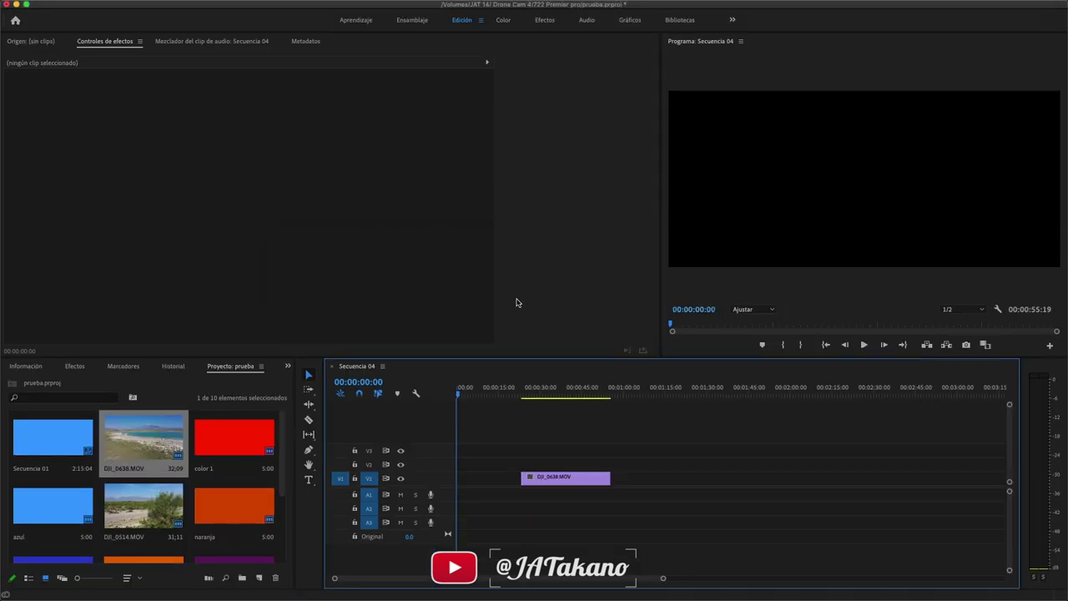
Step: Move the playhead to 00:00:33:14 and select DJI_0638.MOV to show its motion properties
{"action": "left_click", "coordinate": [549, 392]}
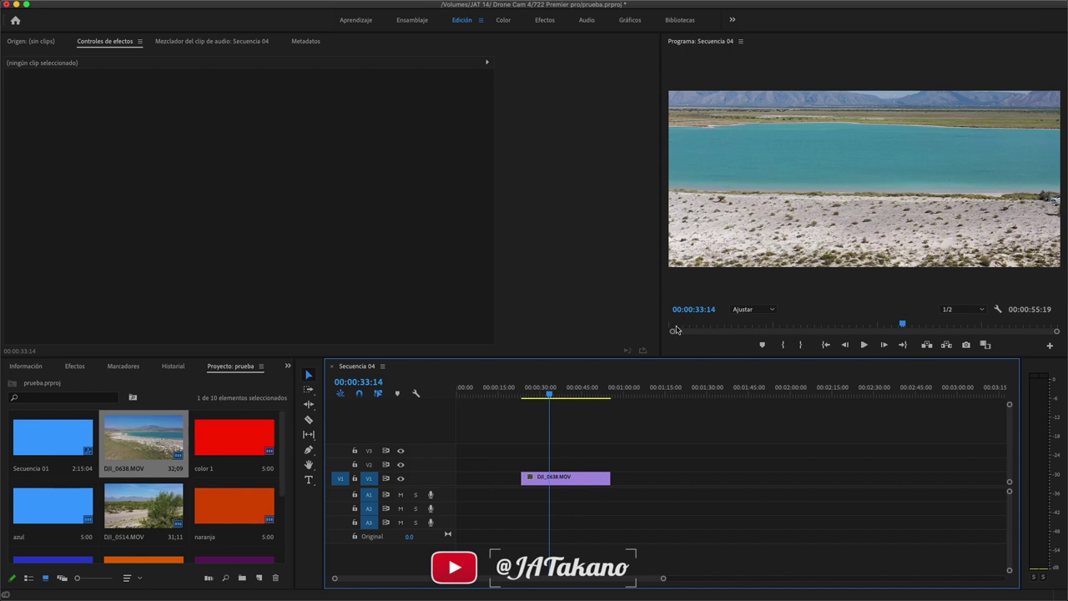
{"action": "left_click", "coordinate": [556, 480]}
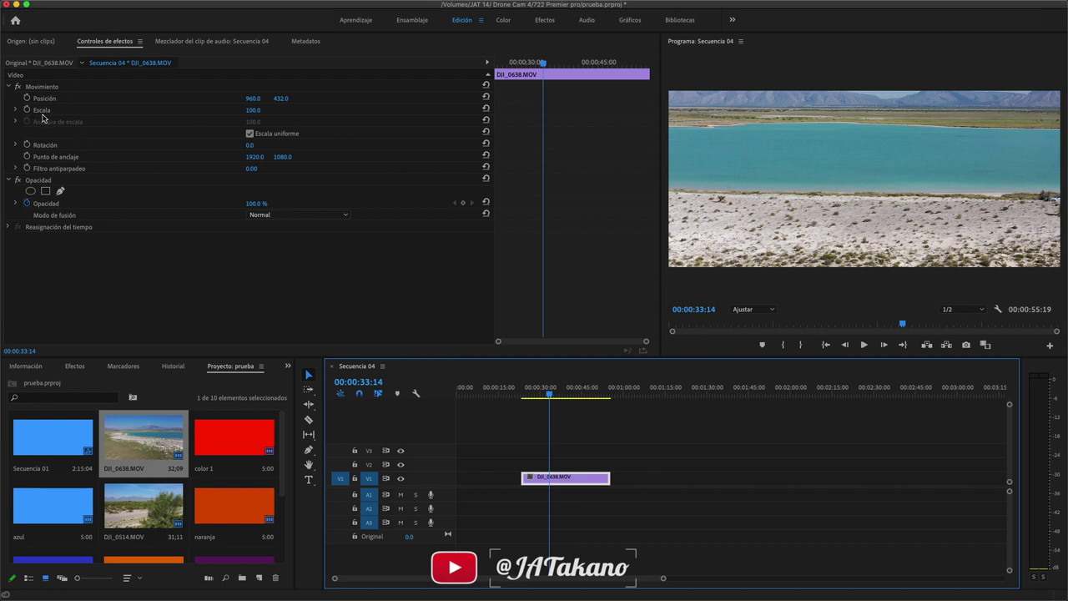
Step: Nudge DJI_0638.MOV's Scale between 48 and 50, leaving it at 50
{"action": "left_click", "coordinate": [259, 109]}
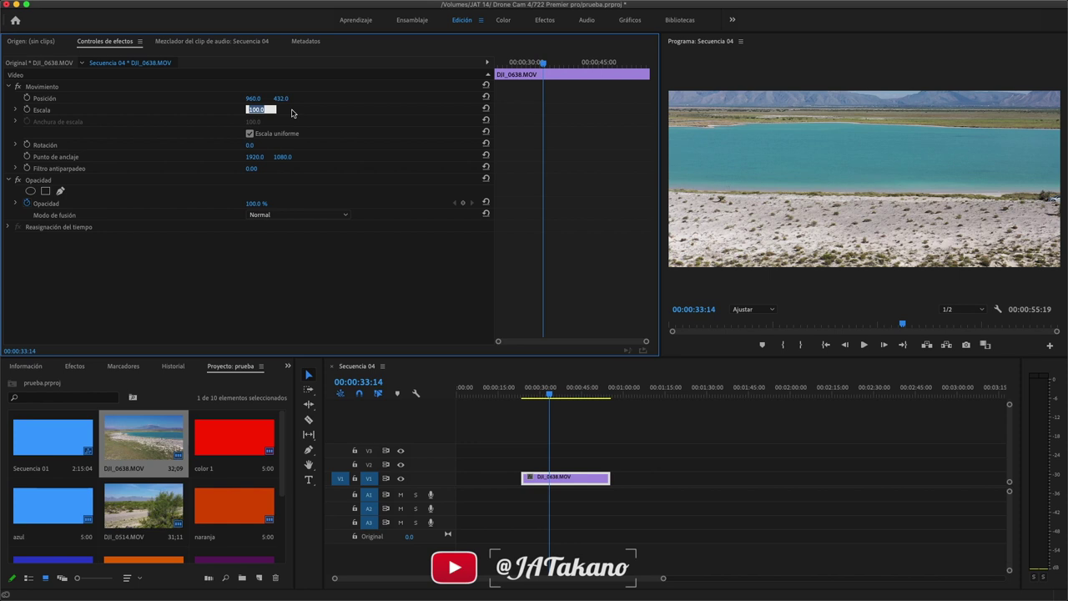
{"action": "key", "text": "Down"}
{"action": "key", "text": "Down"}
{"action": "key", "text": "Down"}
{"action": "key", "text": "Down"}
{"action": "key", "text": "Down"}
{"action": "key", "text": "Down"}
{"action": "key", "text": "Down"}
{"action": "key", "text": "Down"}
{"action": "key", "text": "Down"}
{"action": "key", "text": "Down"}
{"action": "key", "text": "Down"}
{"action": "key", "text": "Down"}
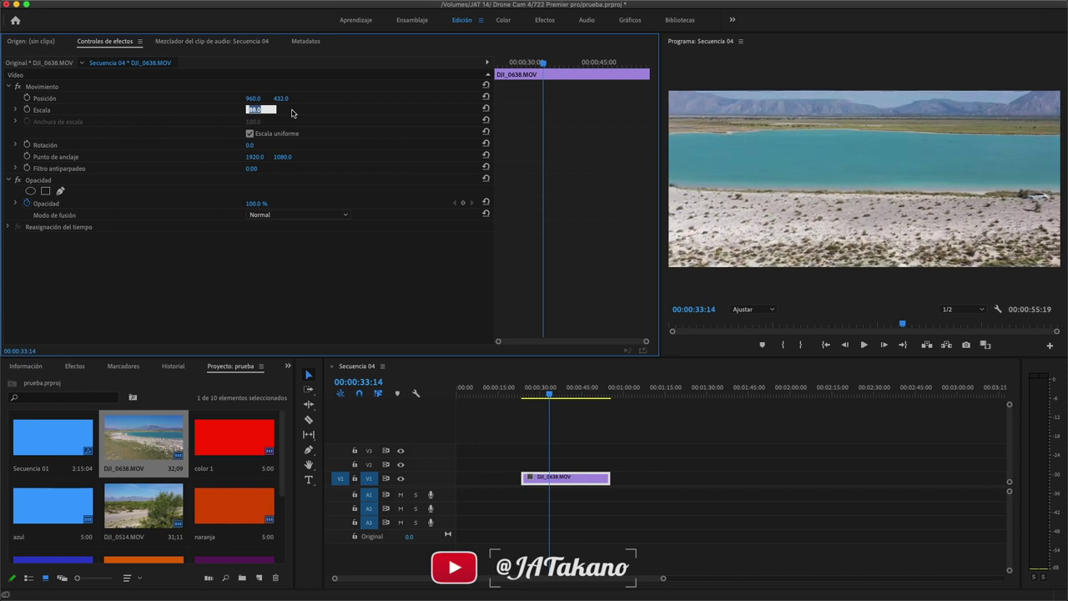
{"action": "key", "text": "Down"}
{"action": "key", "text": "Down"}
{"action": "key", "text": "Down"}
{"action": "key", "text": "Down"}
{"action": "key", "text": "Down"}
{"action": "key", "text": "Down"}
{"action": "key", "text": "Down"}
{"action": "key", "text": "Down"}
{"action": "key", "text": "Down"}
{"action": "key", "text": "Down"}
{"action": "key", "text": "Down"}
{"action": "key", "text": "Down"}
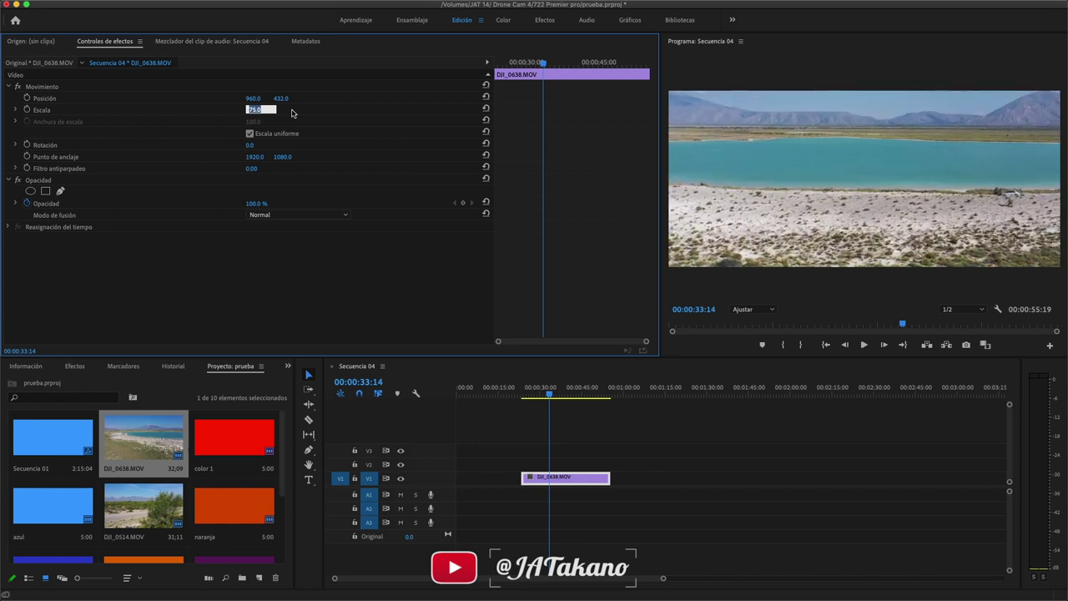
{"action": "key", "text": "Down"}
{"action": "key", "text": "Down"}
{"action": "key", "text": "Down"}
{"action": "key", "text": "Down"}
{"action": "key", "text": "Down"}
{"action": "key", "text": "Down"}
{"action": "key", "text": "Down"}
{"action": "key", "text": "Down"}
{"action": "key", "text": "Down"}
{"action": "key", "text": "Down"}
{"action": "key", "text": "Down"}
{"action": "key", "text": "Down"}
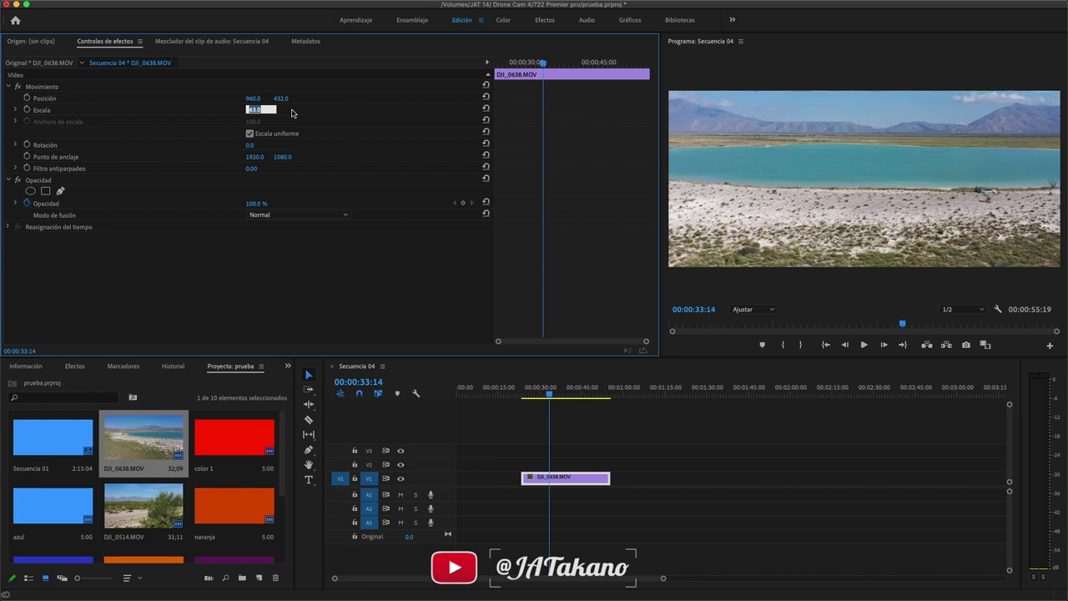
{"action": "key", "text": "Down"}
{"action": "key", "text": "Down"}
{"action": "key", "text": "Down"}
{"action": "key", "text": "Down"}
{"action": "key", "text": "Down"}
{"action": "key", "text": "Down"}
{"action": "key", "text": "Down"}
{"action": "key", "text": "Down"}
{"action": "key", "text": "Down"}
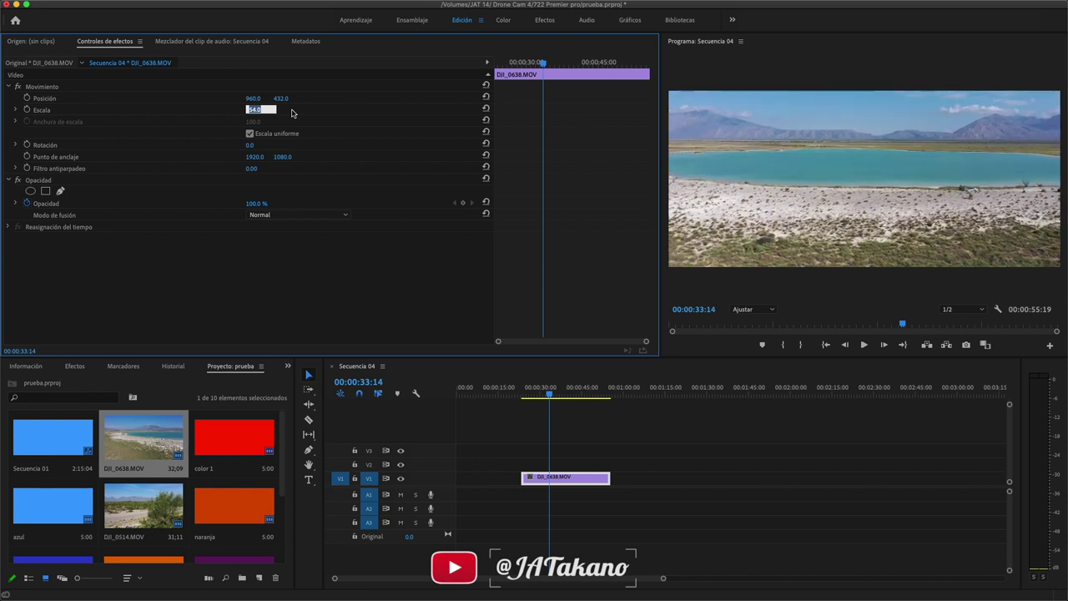
{"action": "key", "text": "Down"}
{"action": "key", "text": "Down"}
{"action": "key", "text": "Down"}
{"action": "key", "text": "Down"}
{"action": "key", "text": "Down"}
{"action": "key", "text": "Down"}
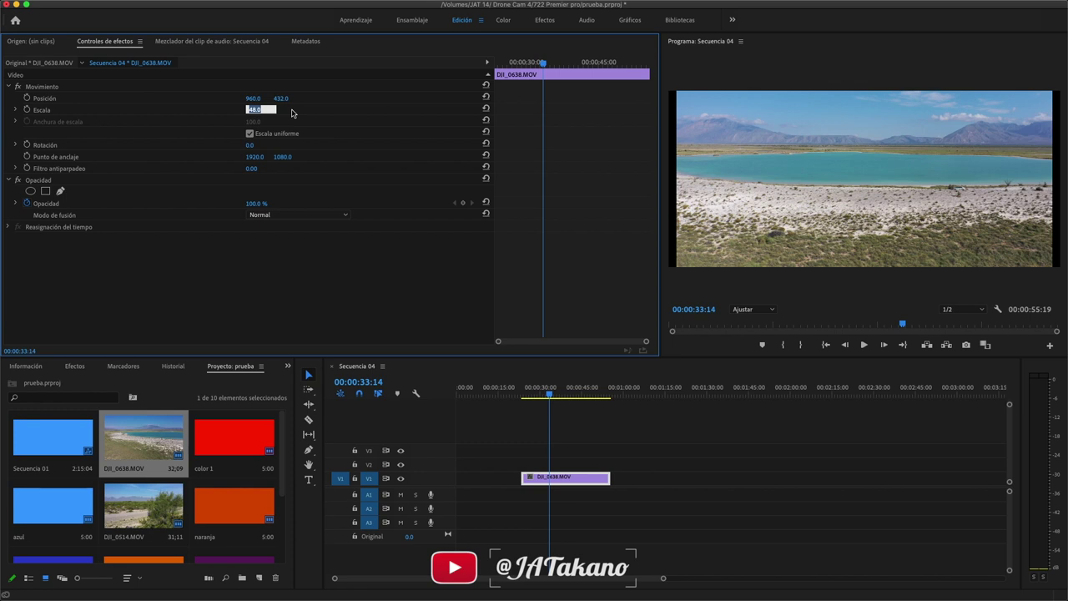
{"action": "key", "text": "Up"}
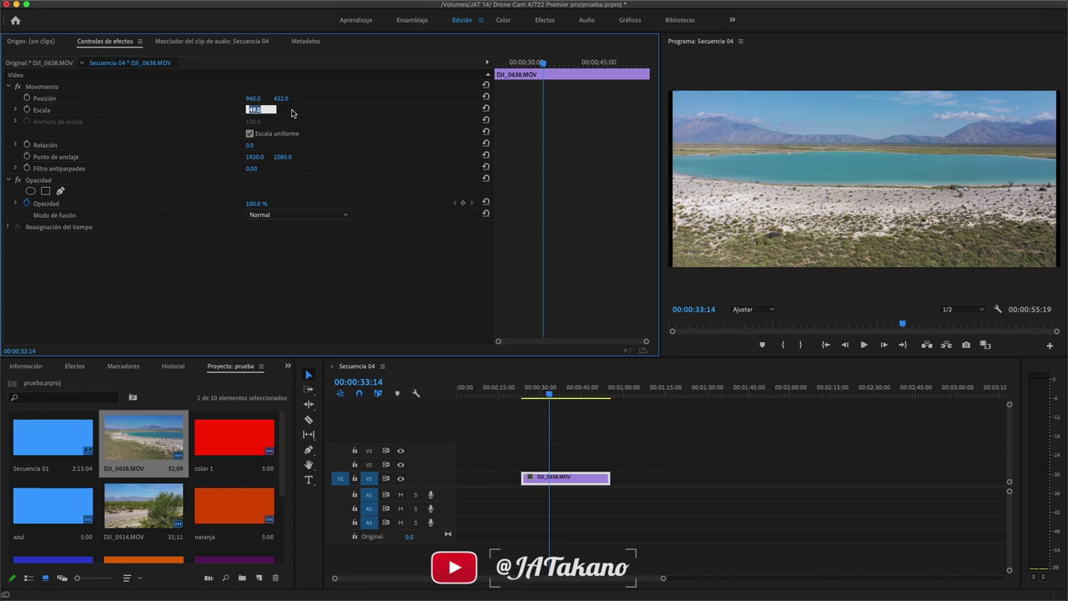
{"action": "key", "text": "Up"}
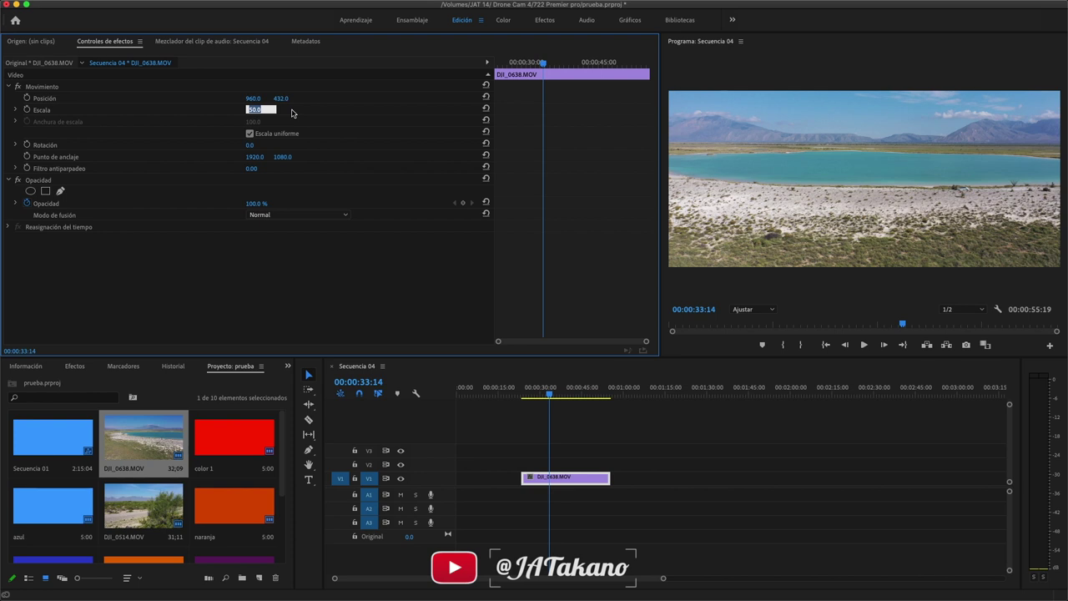
{"action": "key", "text": "Down"}
{"action": "key", "text": "Down"}
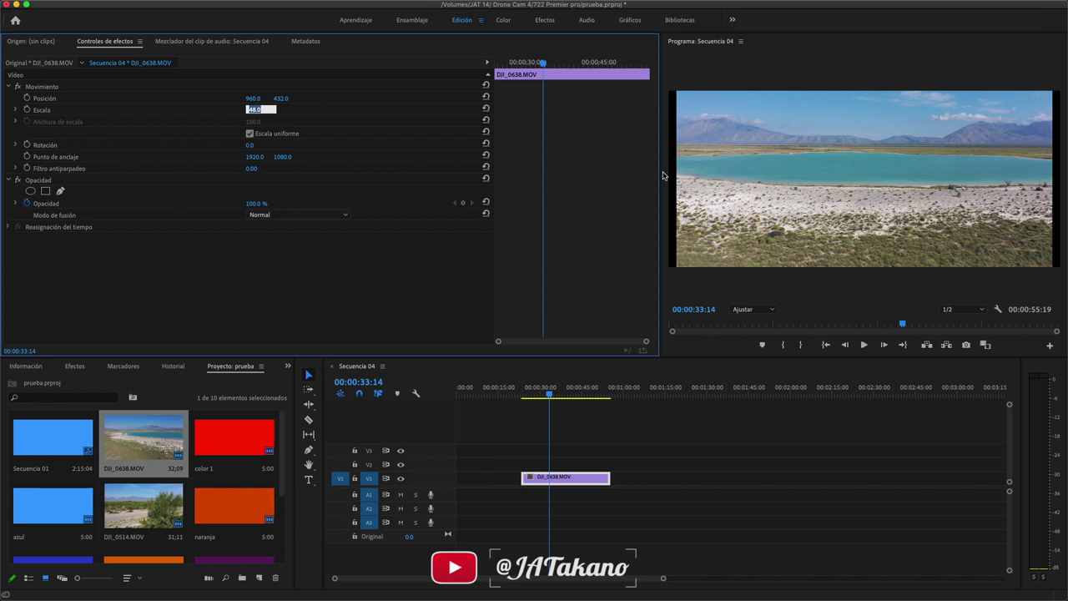
{"action": "key", "text": "Up"}
{"action": "key", "text": "Up"}
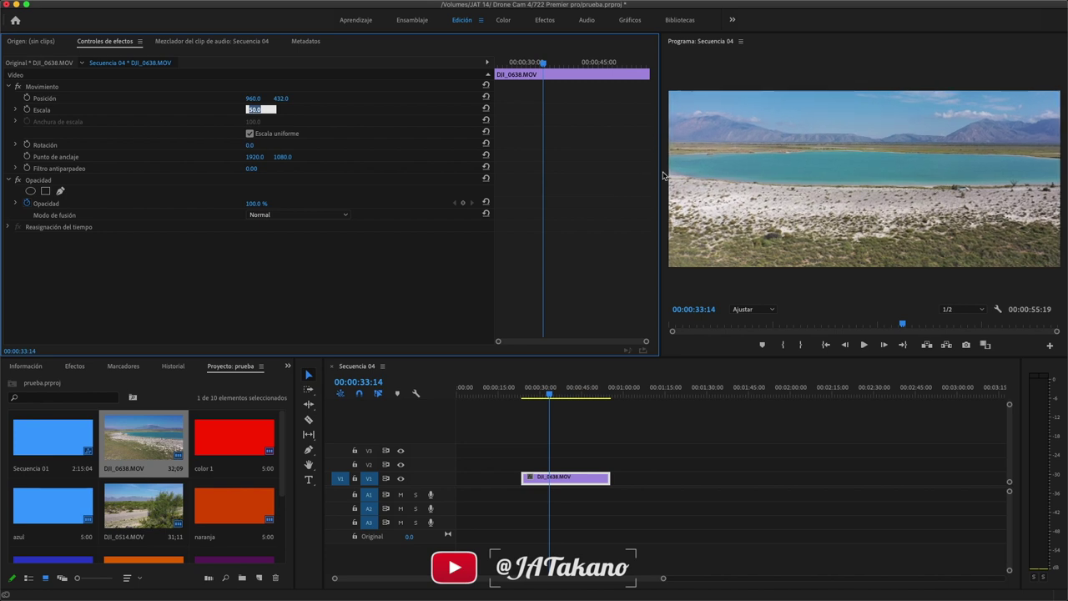
{"action": "key", "text": "Down"}
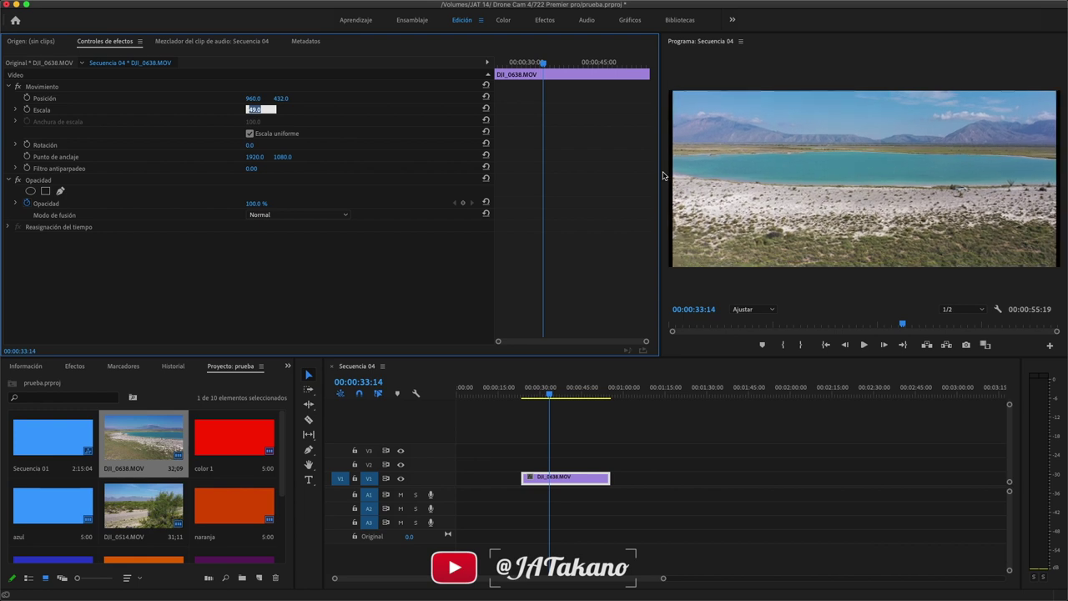
{"action": "key", "text": "Up"}
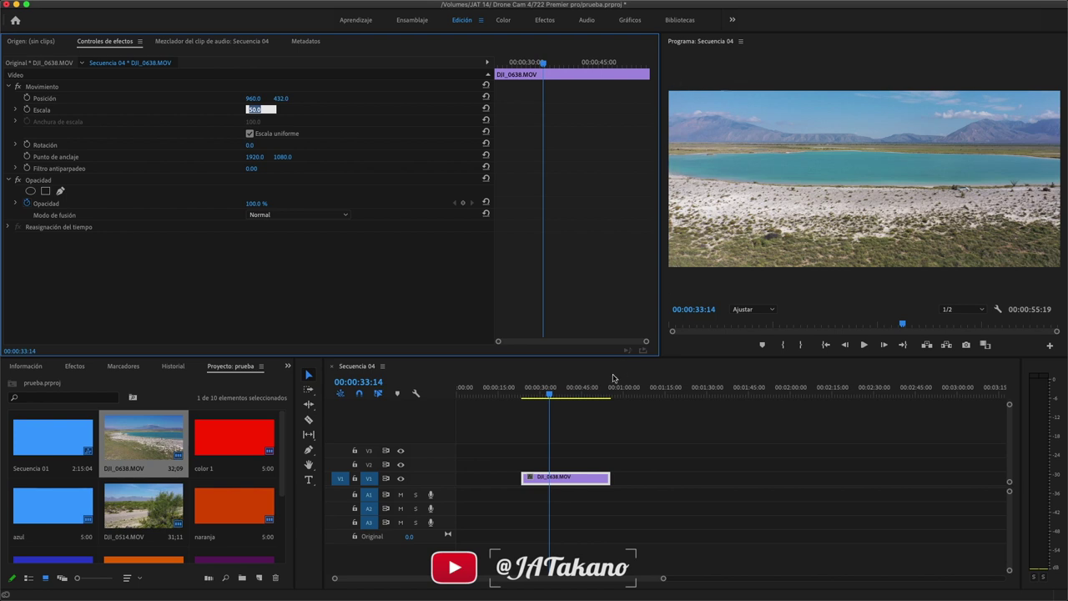
Step: Play back the rescaled lake clip to check the fit, then pick DJI_0514 in the Project panel
{"action": "left_click", "coordinate": [564, 393]}
{"action": "left_click", "coordinate": [527, 396]}
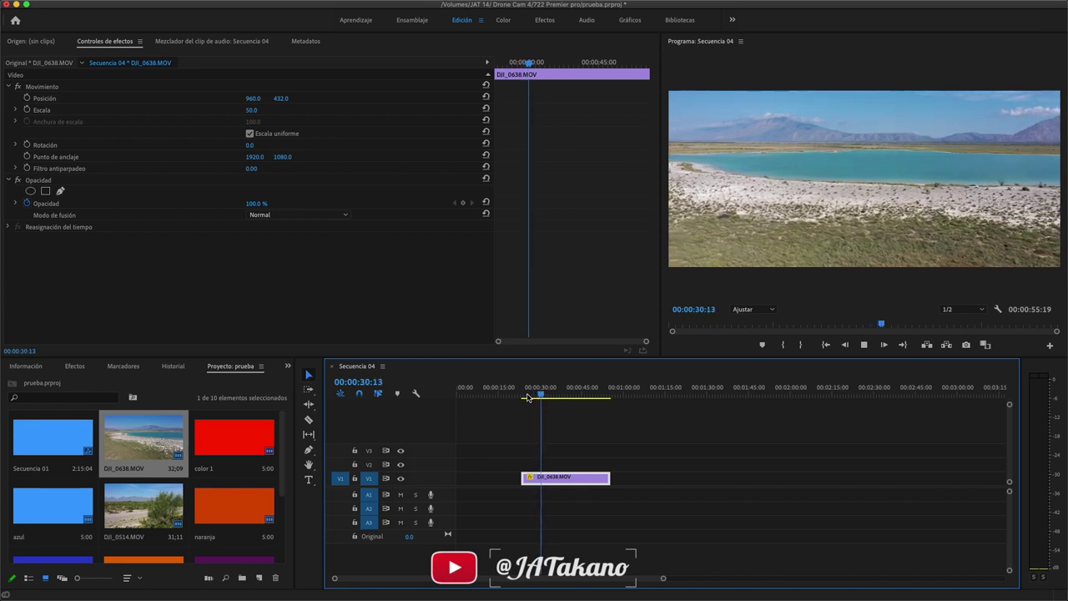
{"action": "key", "text": "space"}
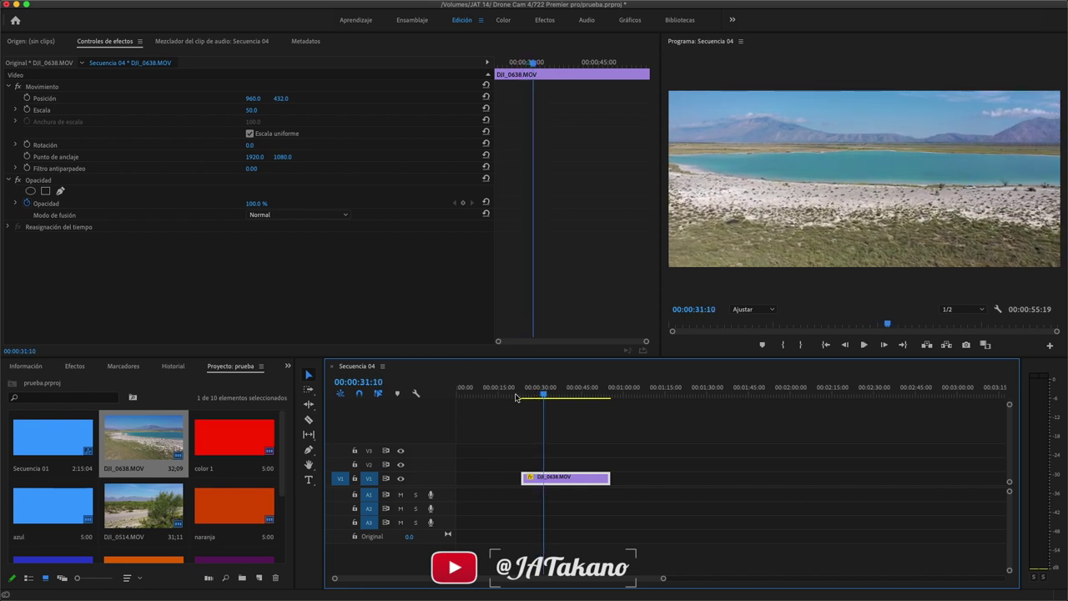
{"action": "left_click", "coordinate": [135, 513]}
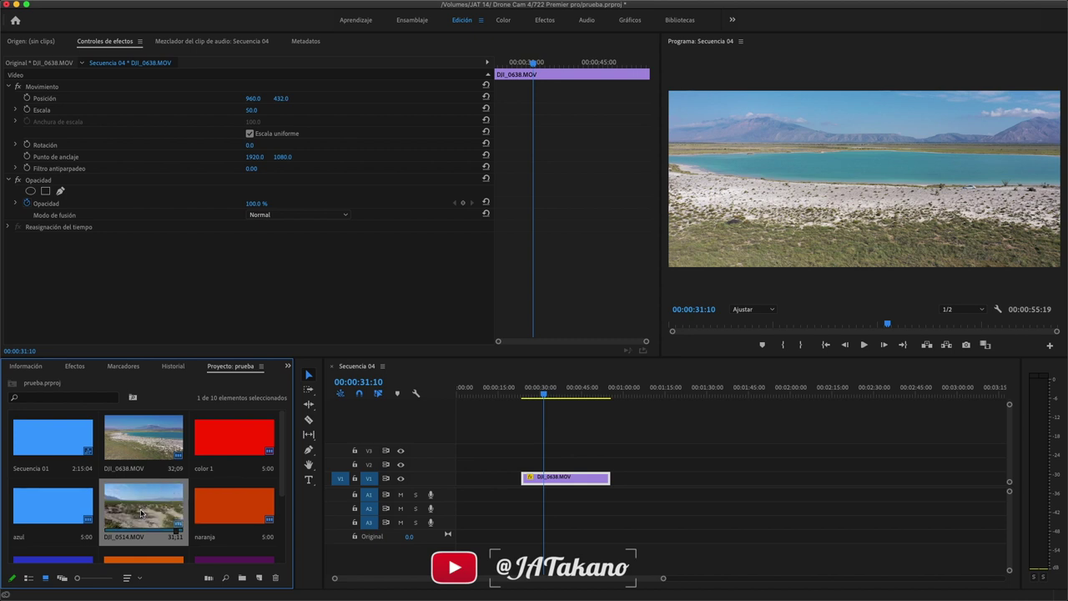
Step: Place DJI_0514.MOV on V1 after the lake clip and select it to load its motion settings
{"action": "left_click_drag", "start_coordinate": [140, 513], "coordinate": [630, 475]}
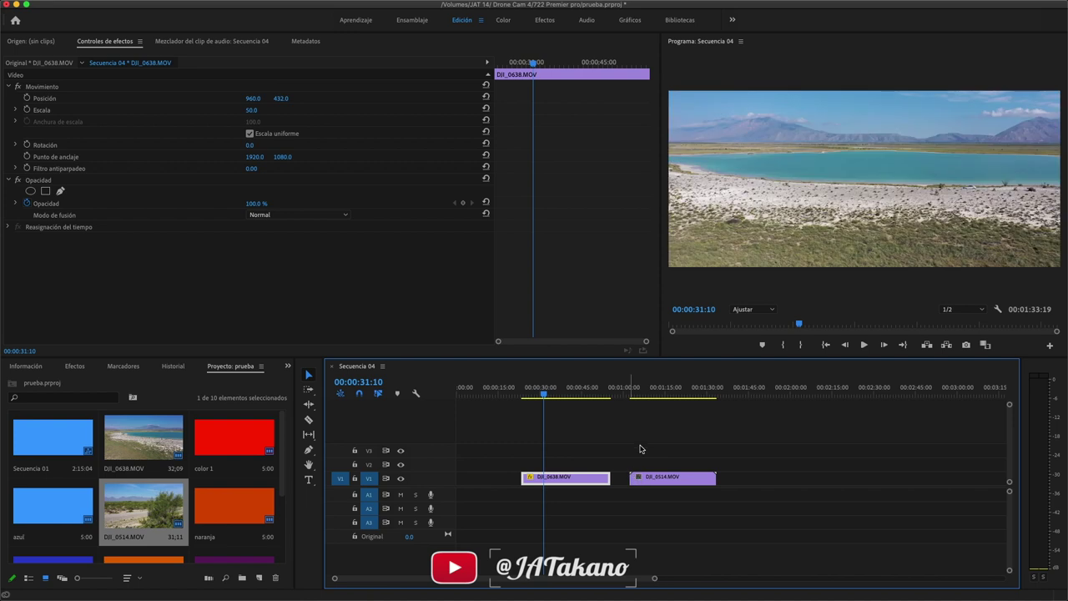
{"action": "left_click", "coordinate": [639, 396]}
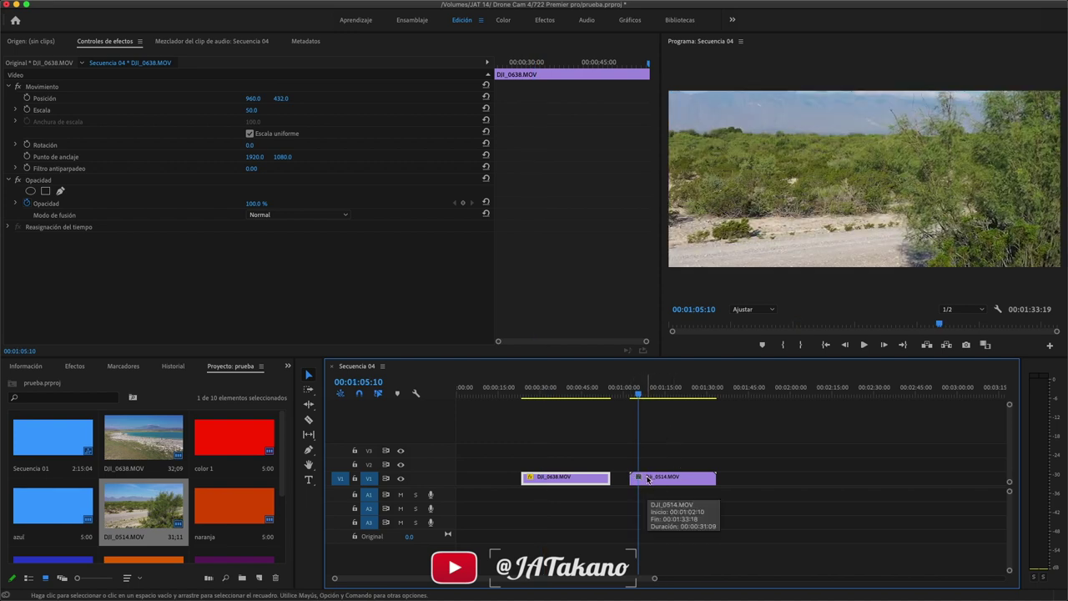
{"action": "left_click", "coordinate": [648, 479]}
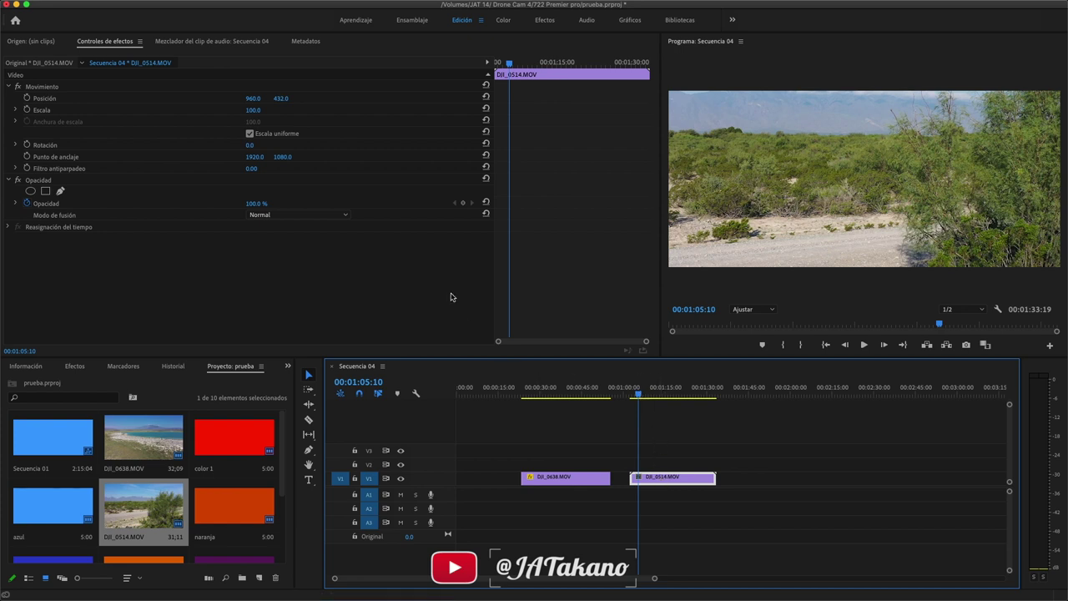
Step: Set DJI_0514.MOV's Scale to 50, fine-tuning with arrow keys and ending at 50
{"action": "left_click", "coordinate": [254, 111]}
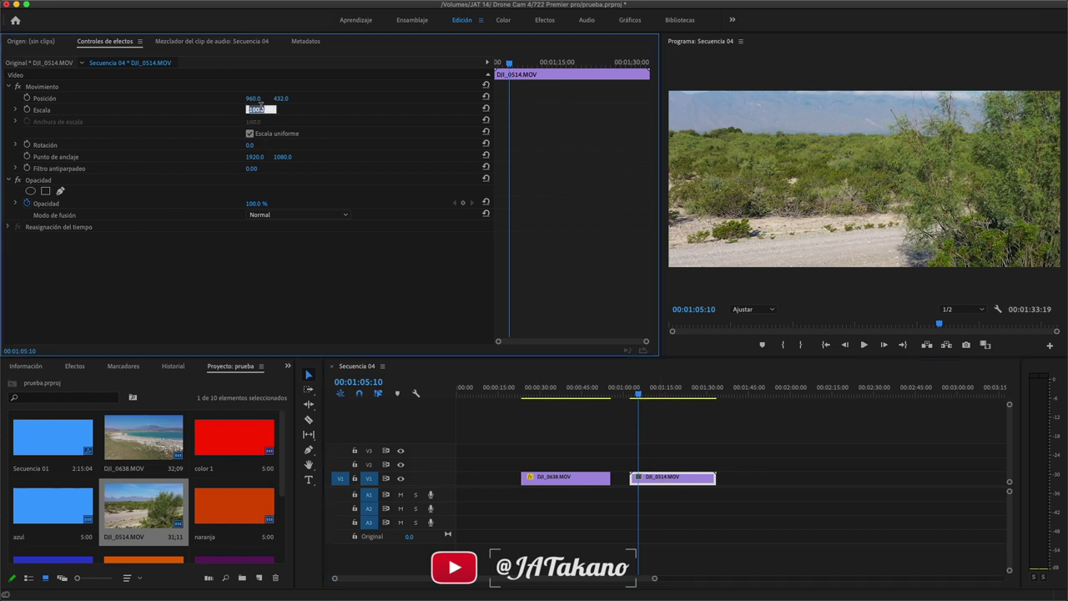
{"action": "type", "text": "50"}
{"action": "key", "text": "Return"}
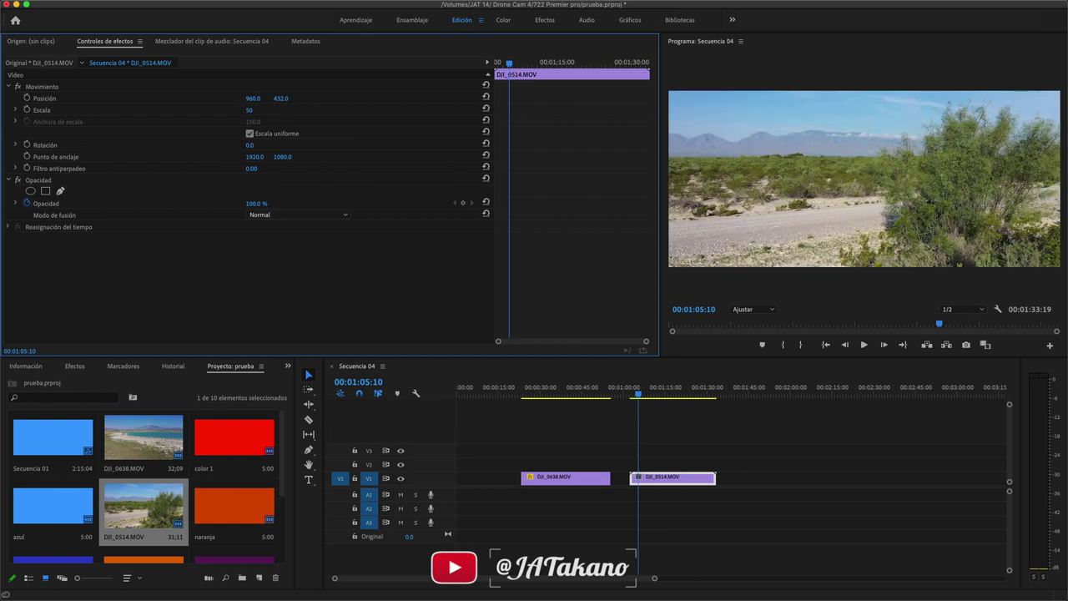
{"action": "left_click", "coordinate": [248, 111]}
{"action": "key", "text": "Down"}
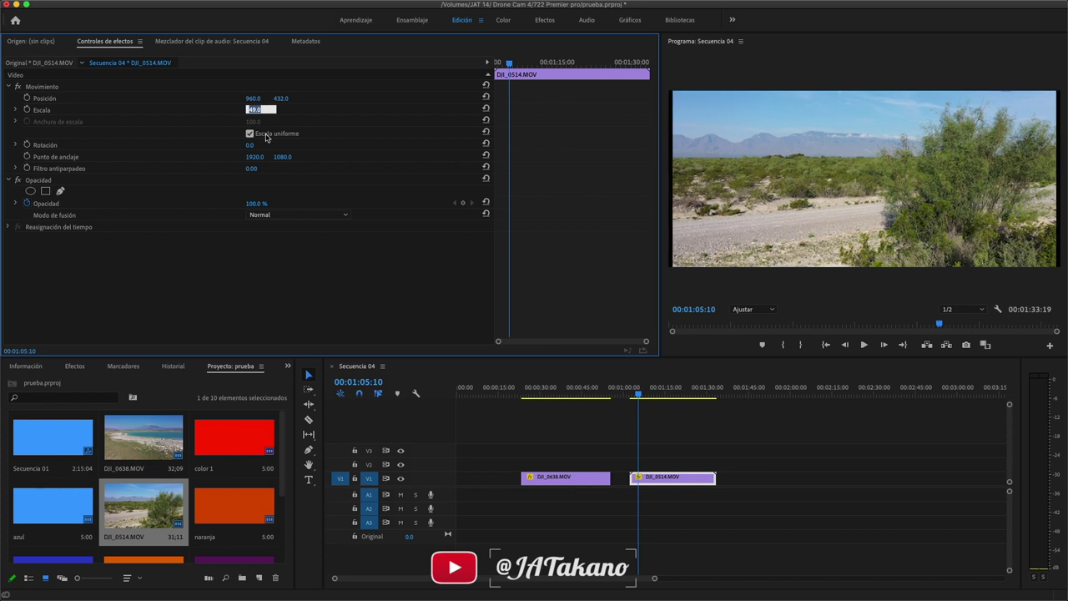
{"action": "key", "text": "Down"}
{"action": "key", "text": "Down"}
{"action": "key", "text": "Down"}
{"action": "key", "text": "Up"}
{"action": "key", "text": "Up"}
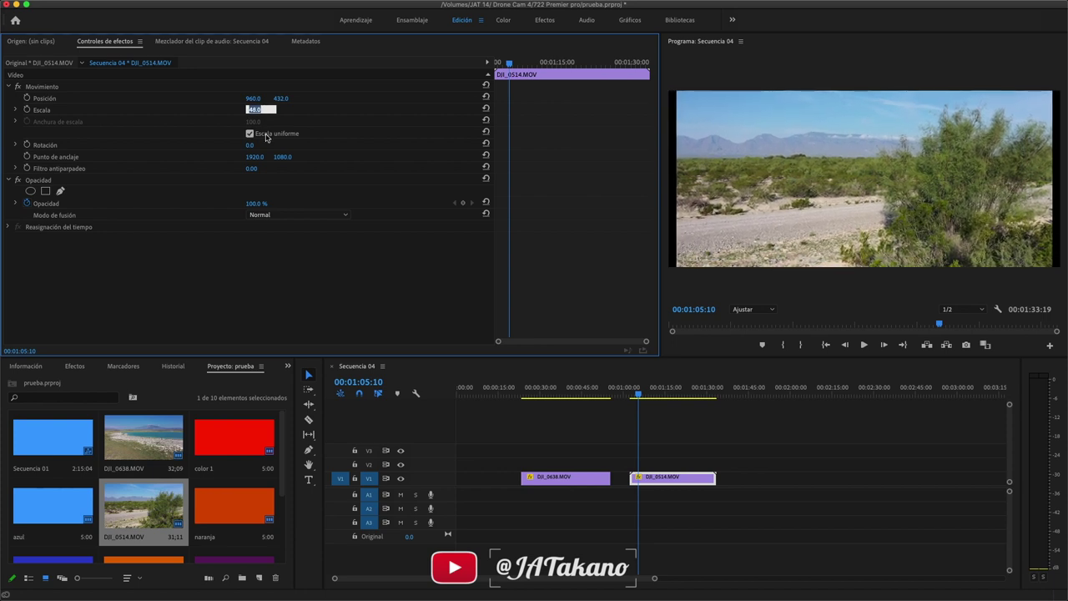
{"action": "key", "text": "Up"}
{"action": "key", "text": "Up"}
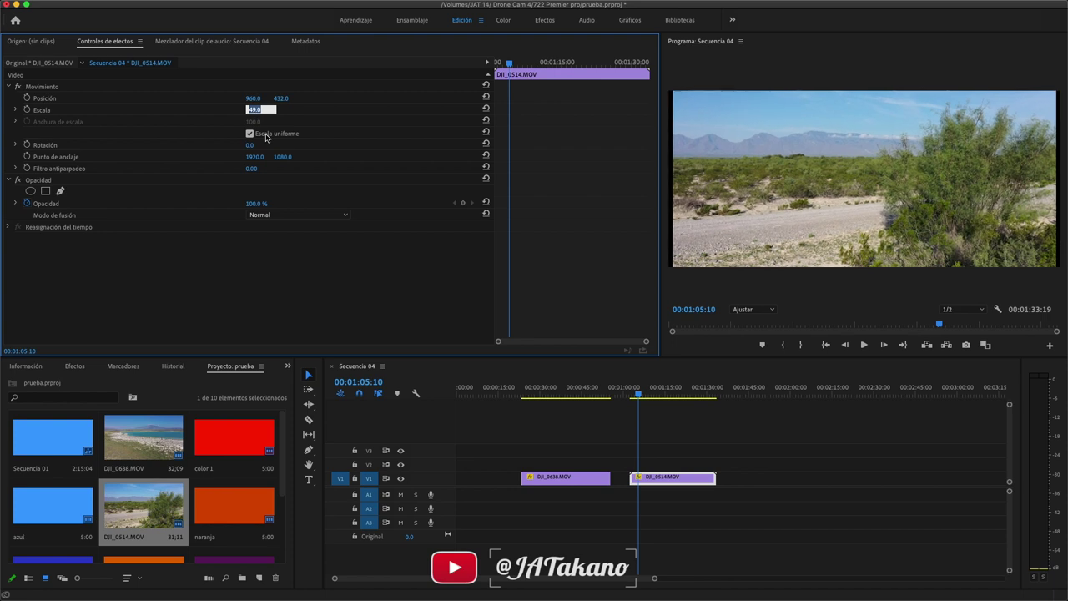
{"action": "key", "text": "Up"}
{"action": "key", "text": "Down"}
{"action": "key", "text": "Down"}
{"action": "key", "text": "Up"}
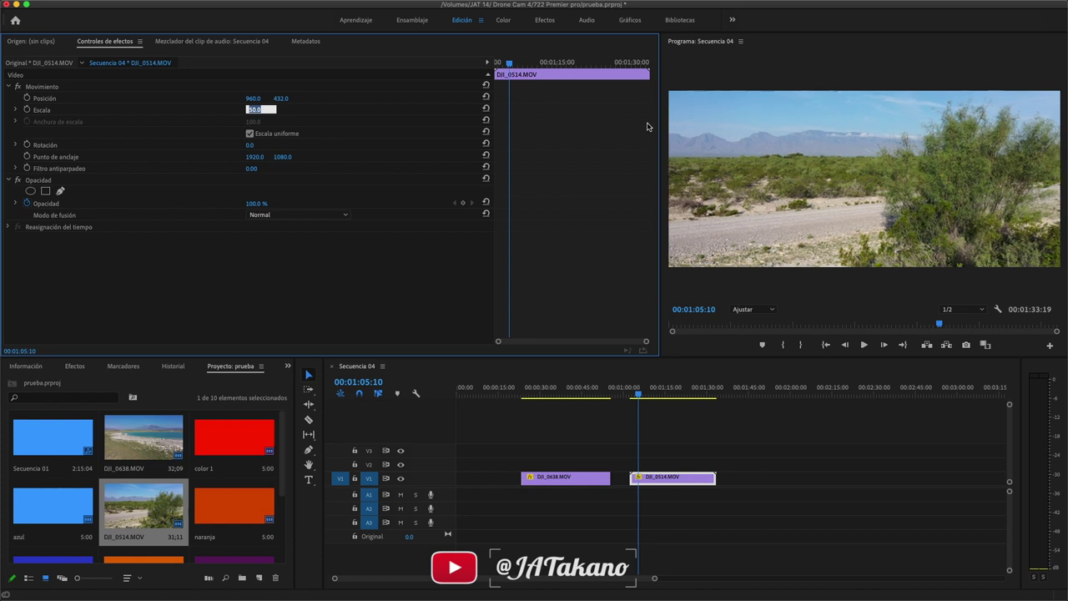
Step: Move the playhead to 00:01:11:05 inside the DJI_0514 clip
{"action": "left_click", "coordinate": [655, 396]}
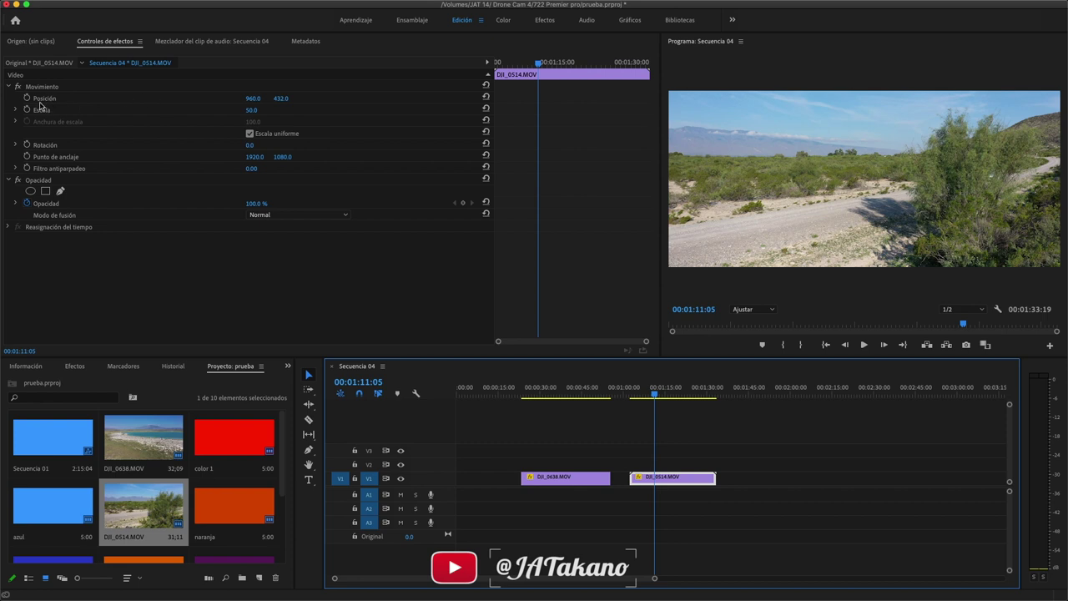
Step: Lower DJI_0514's Position Y from 393 through 388 to 380, leaving X at 960
{"action": "left_click", "coordinate": [280, 98]}
{"action": "key", "text": "Down"}
{"action": "key", "text": "Down"}
{"action": "key", "text": "Down"}
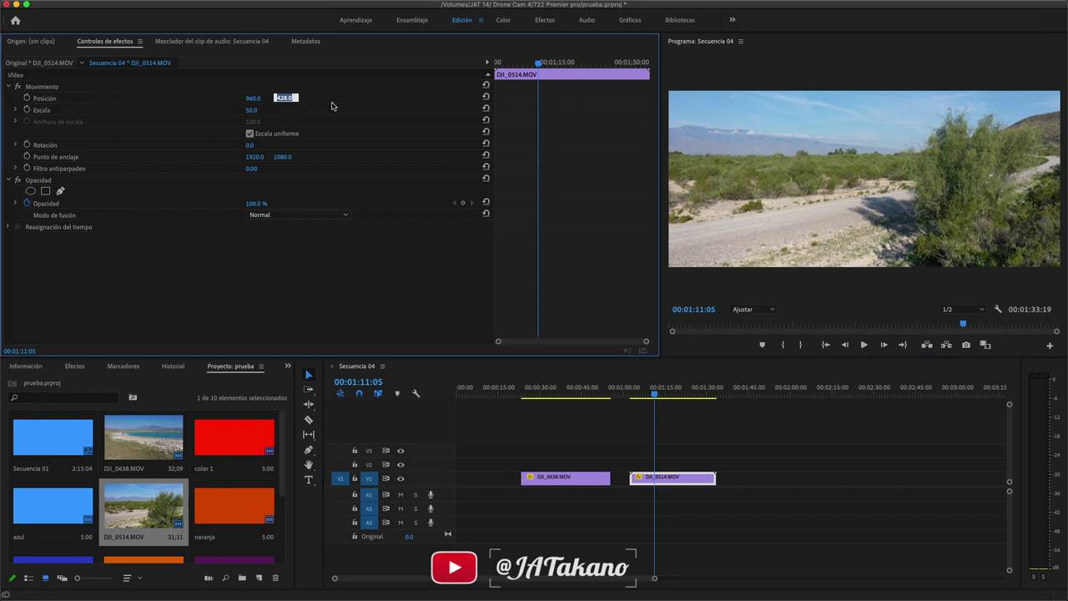
{"action": "key", "text": "Down"}
{"action": "key", "text": "Down"}
{"action": "key", "text": "Down"}
{"action": "key", "text": "Down"}
{"action": "key", "text": "Down"}
{"action": "key", "text": "Down"}
{"action": "key", "text": "Down"}
{"action": "key", "text": "Down"}
{"action": "key", "text": "Down"}
{"action": "key", "text": "Down"}
{"action": "key", "text": "Down"}
{"action": "key", "text": "Down"}
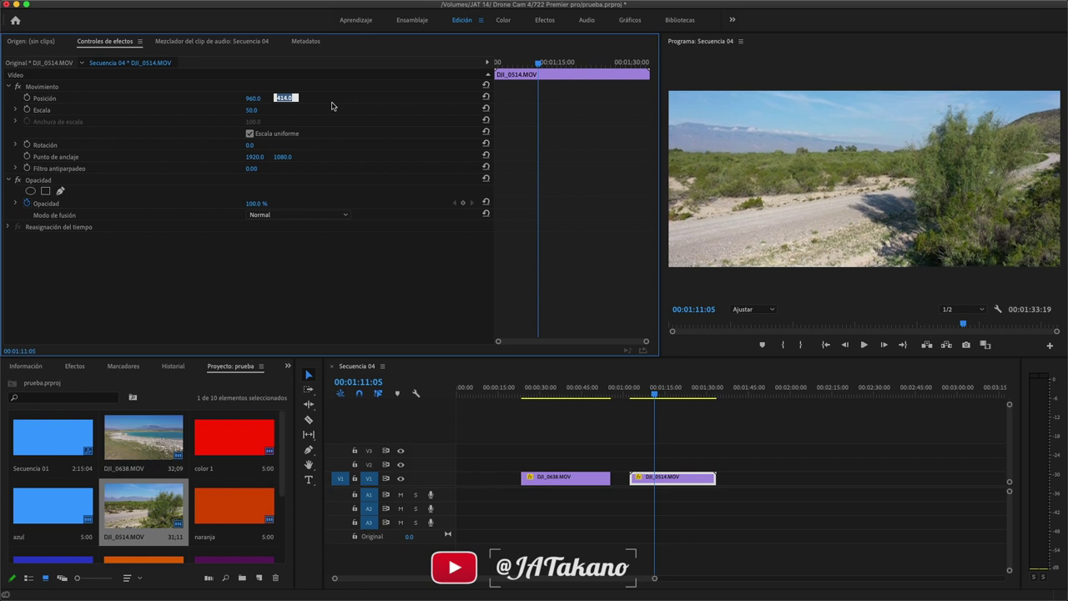
{"action": "key", "text": "Down"}
{"action": "key", "text": "Down"}
{"action": "key", "text": "Down"}
{"action": "key", "text": "Down"}
{"action": "key", "text": "Down"}
{"action": "key", "text": "Down"}
{"action": "key", "text": "Down"}
{"action": "key", "text": "Down"}
{"action": "key", "text": "Down"}
{"action": "key", "text": "Down"}
{"action": "key", "text": "Down"}
{"action": "key", "text": "Down"}
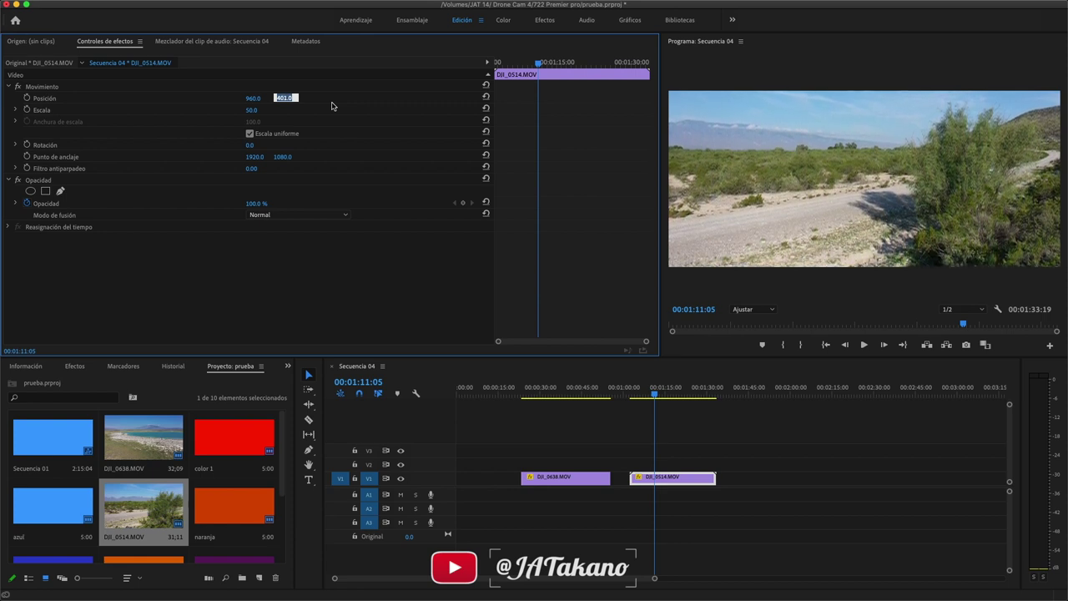
{"action": "key", "text": "Down"}
{"action": "key", "text": "Down"}
{"action": "key", "text": "Down"}
{"action": "key", "text": "Down"}
{"action": "key", "text": "Down"}
{"action": "key", "text": "Down"}
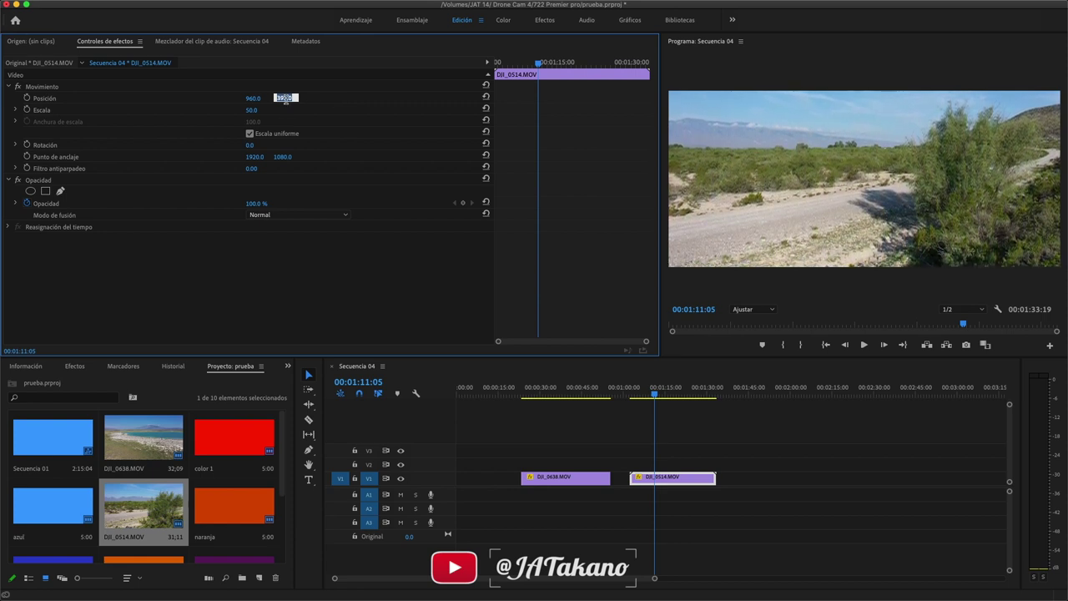
{"action": "type", "text": "393"}
{"action": "left_click", "coordinate": [249, 103]}
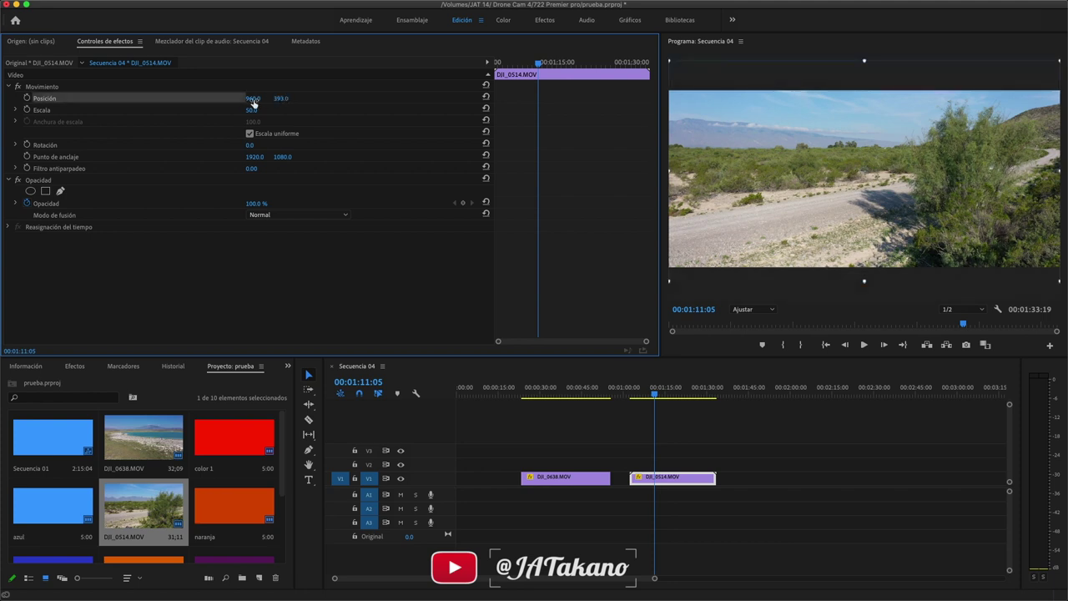
{"action": "left_click", "coordinate": [254, 99]}
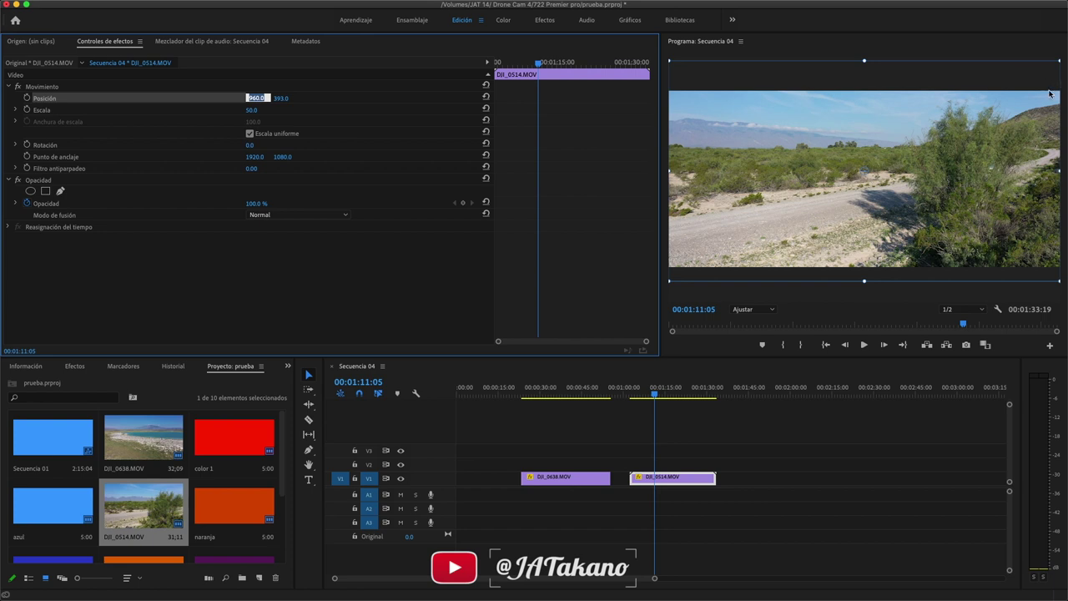
{"action": "left_click", "coordinate": [314, 99]}
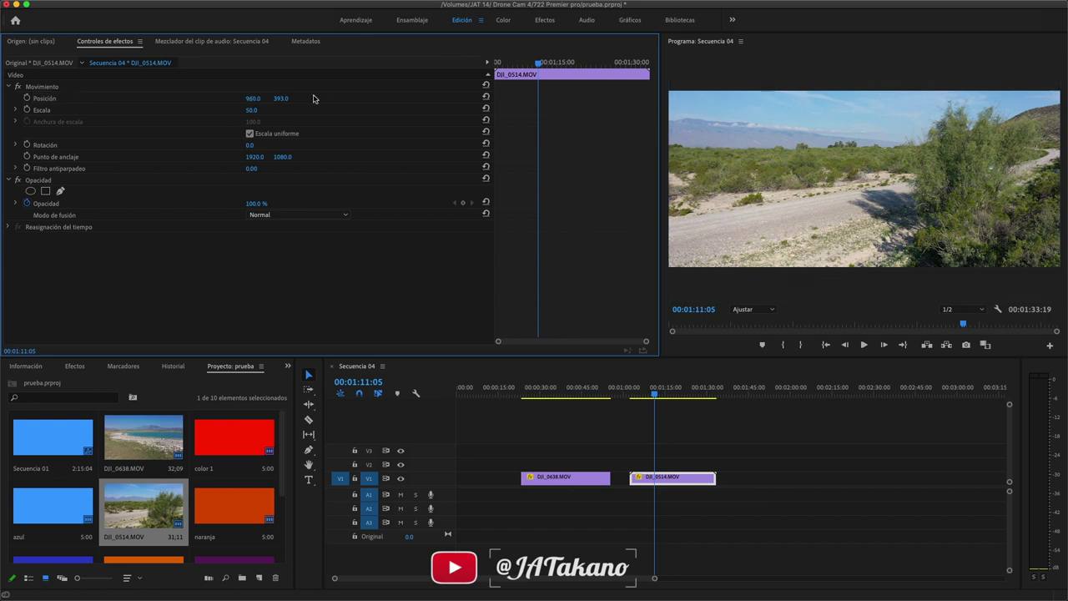
{"action": "left_click", "coordinate": [281, 98]}
{"action": "type", "text": "388"}
{"action": "key", "text": "Return"}
{"action": "mouse_move", "coordinate": [280, 99]}
{"action": "left_mouse_down"}
{"action": "mouse_move", "coordinate": [304, 98]}
{"action": "mouse_move", "coordinate": [251, 99]}
{"action": "mouse_move", "coordinate": [307, 101]}
{"action": "left_mouse_up"}
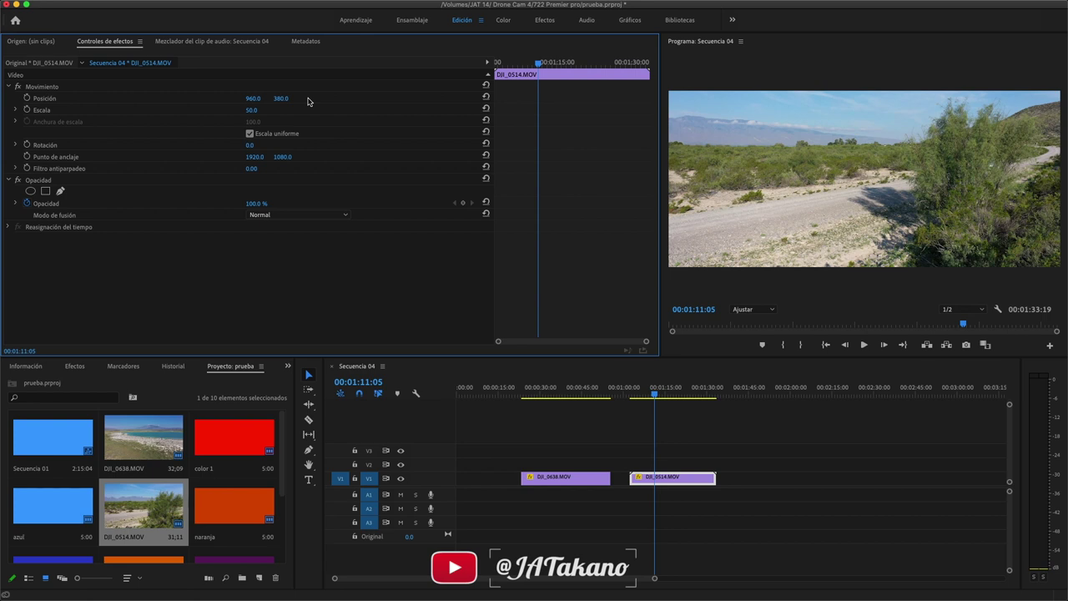
Step: Move the playhead back to the lake clip at 00:00:40:05, dismissing the Project panel's New Item menu
{"action": "left_click", "coordinate": [567, 388]}
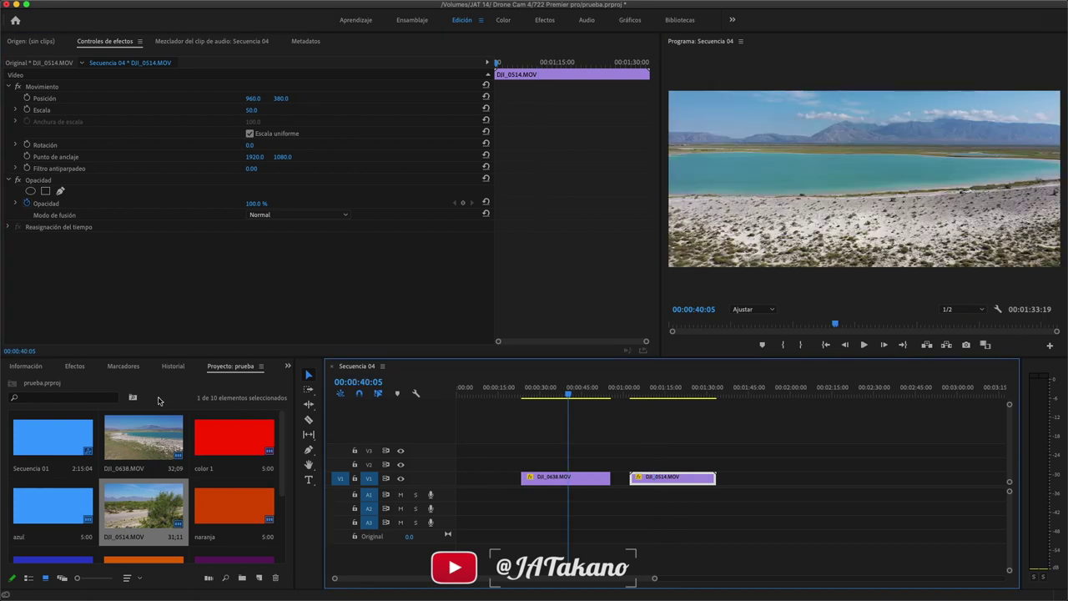
{"action": "left_click", "coordinate": [158, 401]}
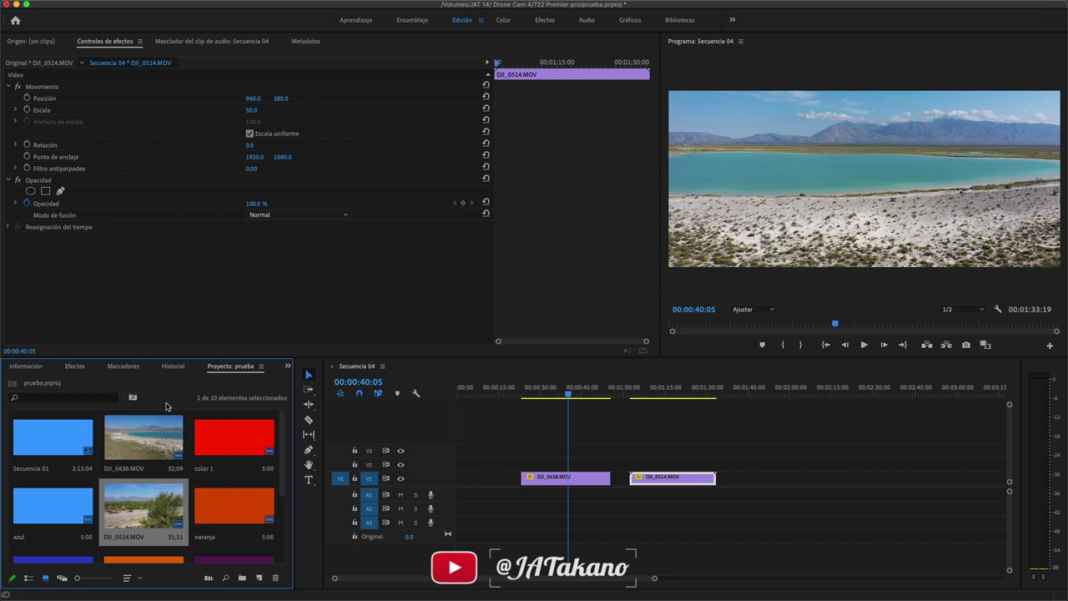
{"action": "right_click", "coordinate": [162, 403]}
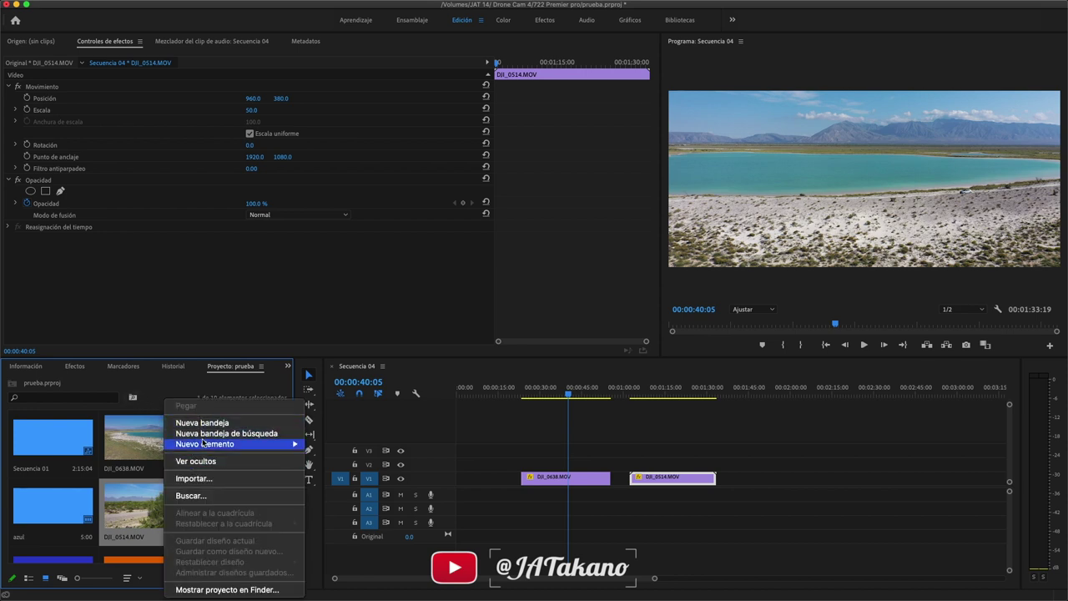
{"action": "mouse_move", "coordinate": [200, 449]}
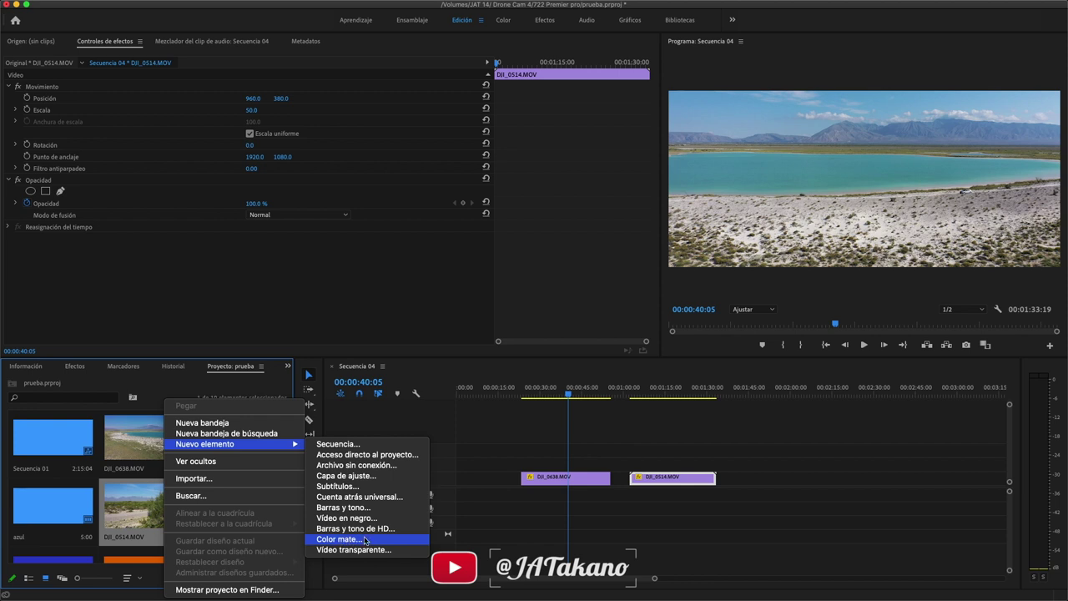
{"action": "left_click", "coordinate": [151, 401]}
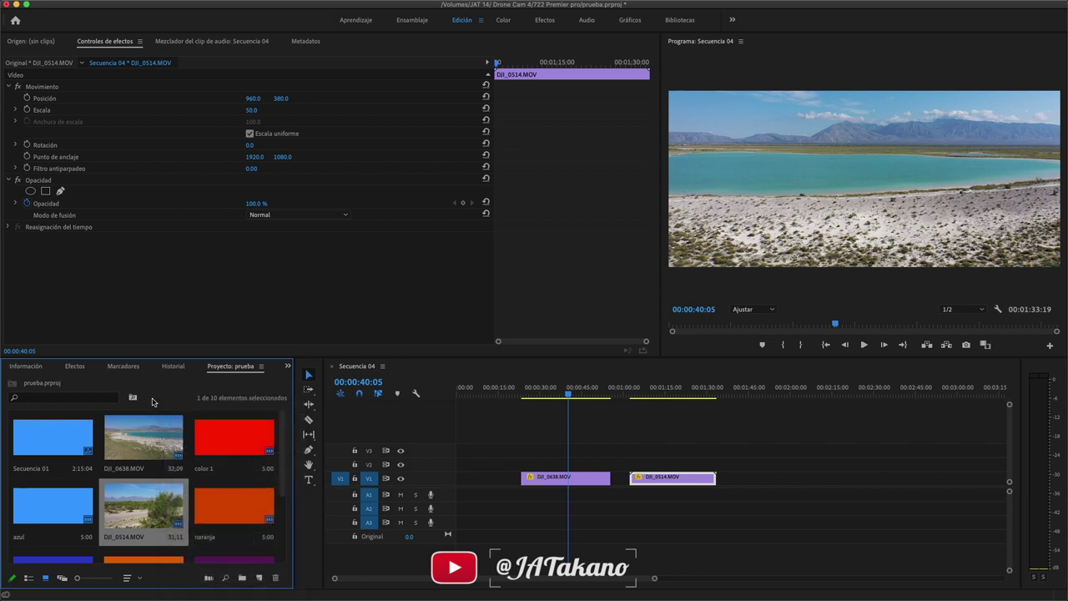